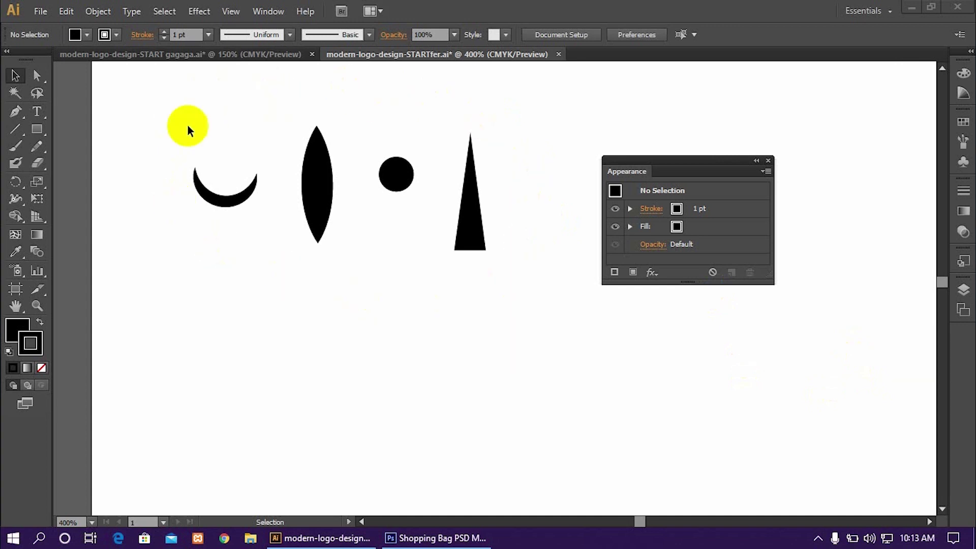
# Step: Focus the logo document window and select the black spike triangle
pyautogui.click(200, 257)
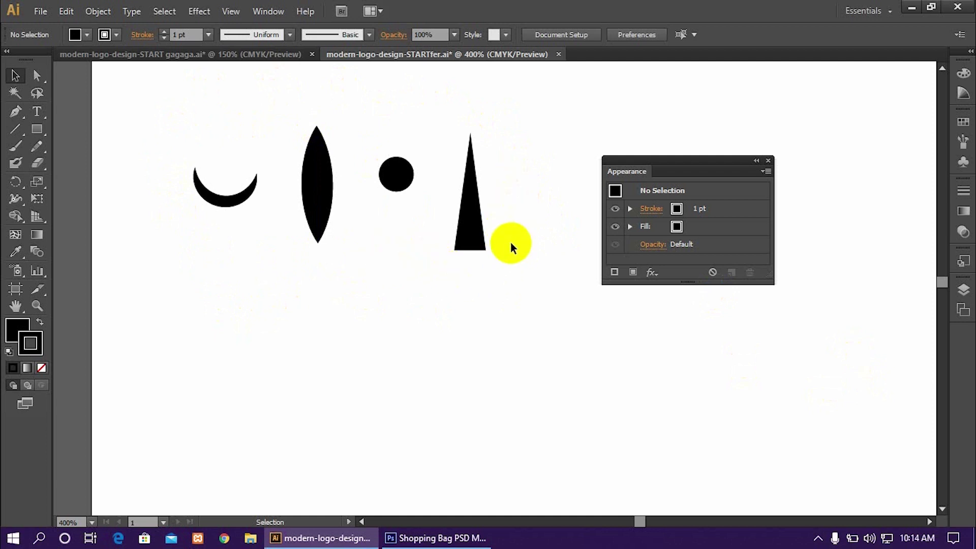
pyautogui.click(471, 243)
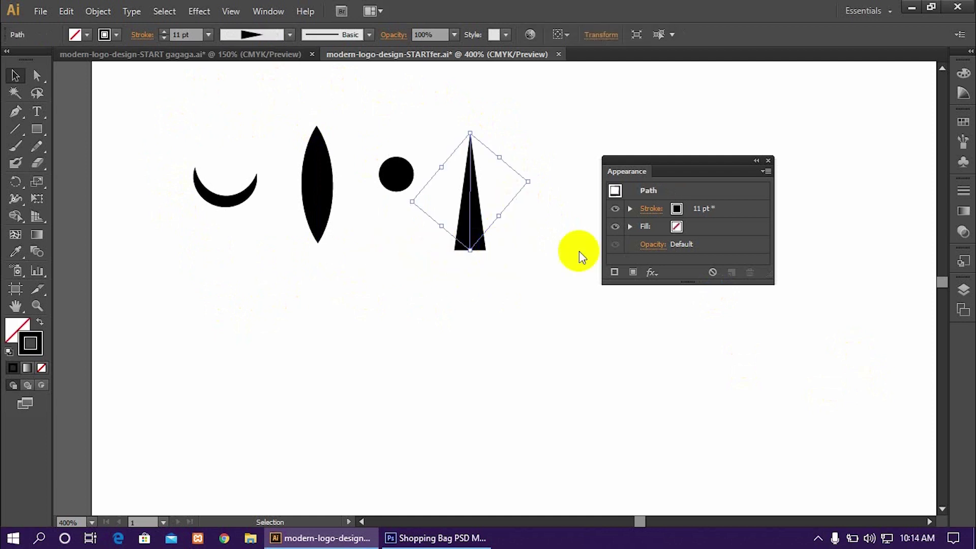
pyautogui.click(651, 209)
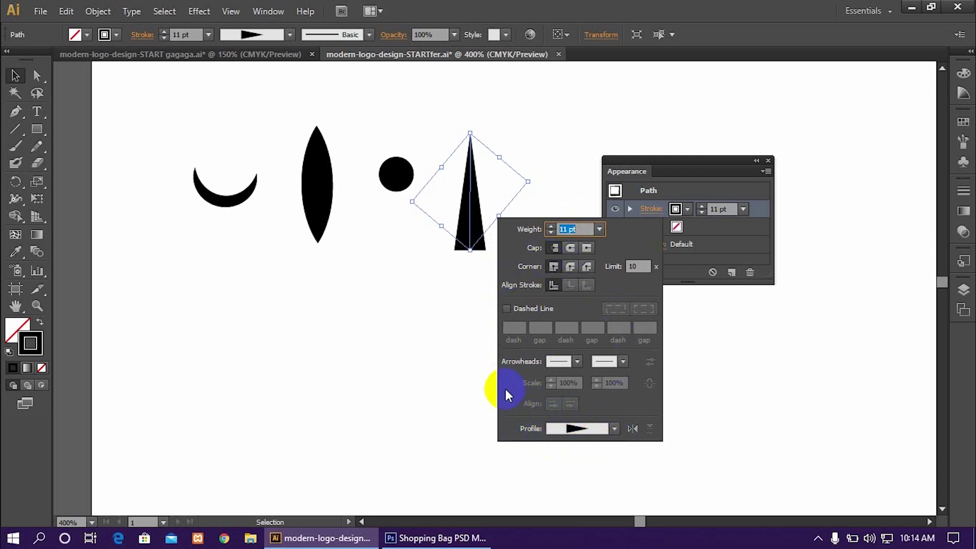
pyautogui.click(614, 429)
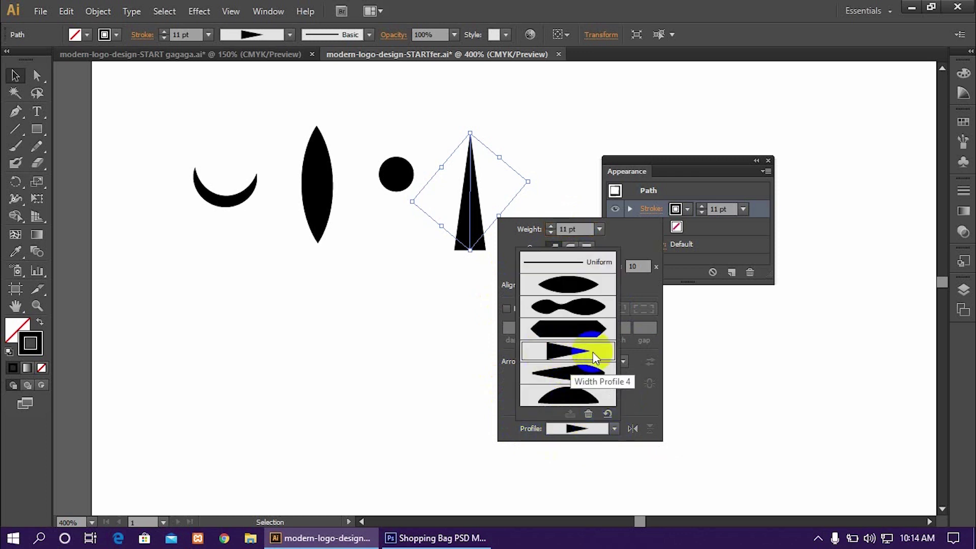
pyautogui.click(615, 429)
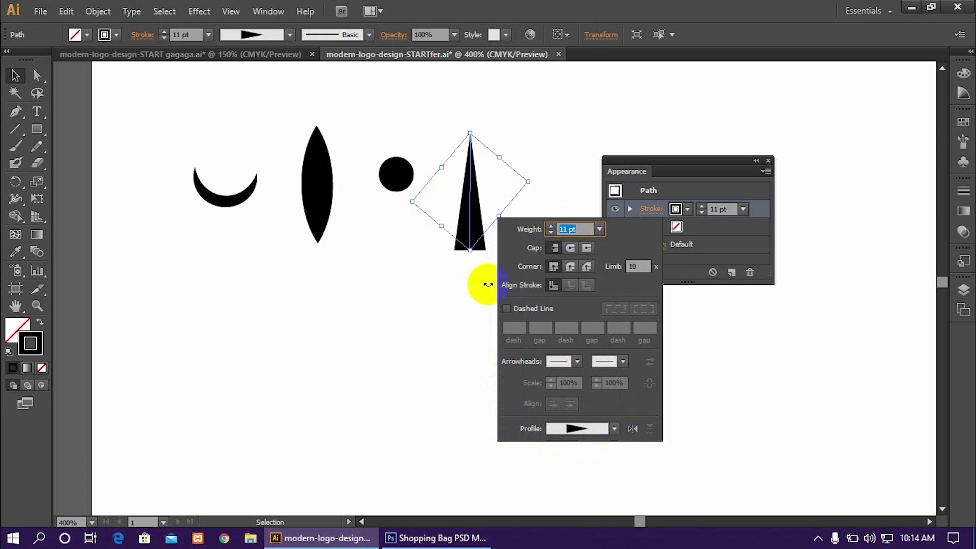
pyautogui.click(411, 206)
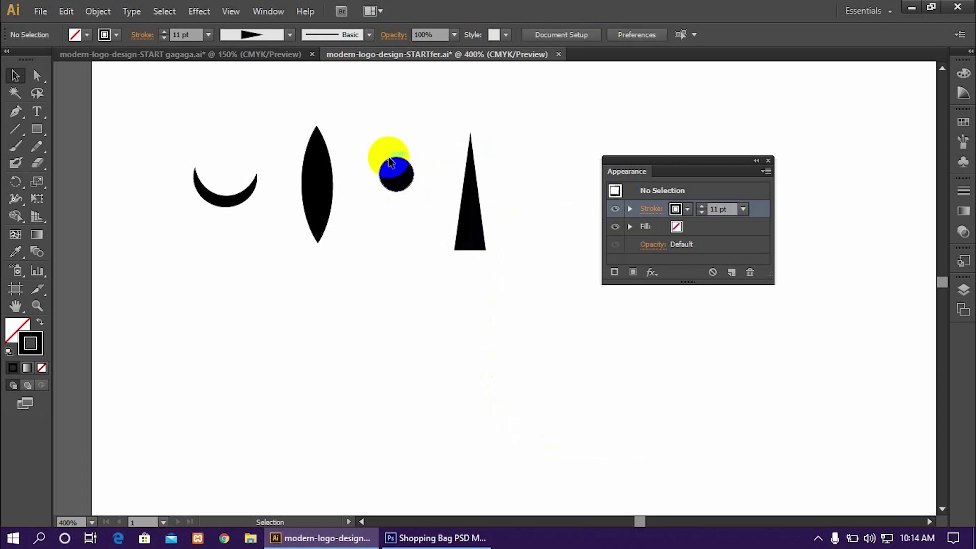
pyautogui.click(411, 184)
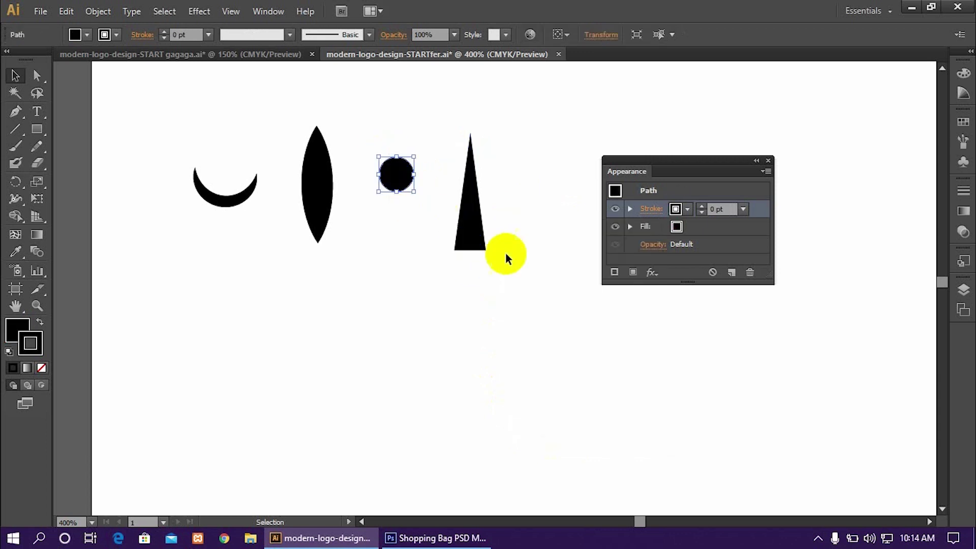
pyautogui.moveTo(286, 104); pyautogui.dragTo(355, 254)
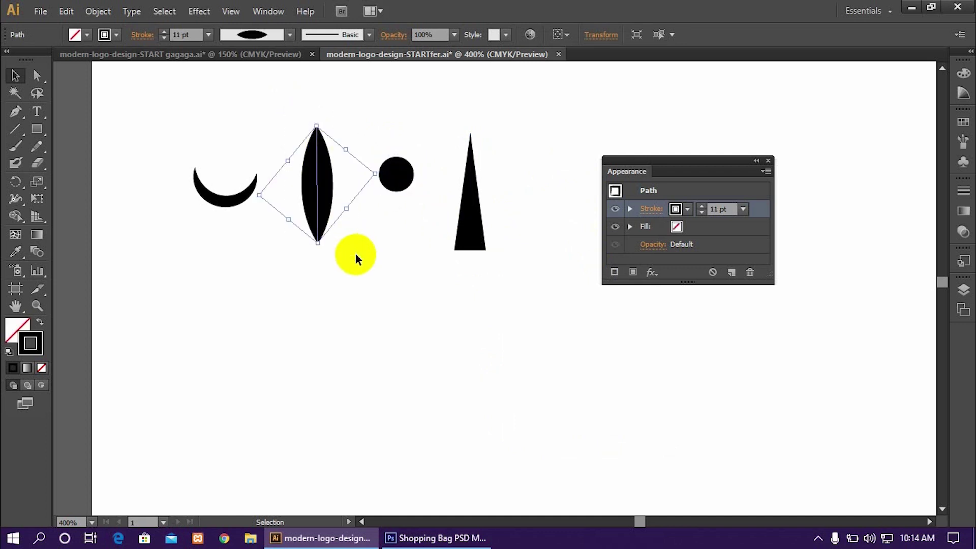
pyautogui.click(654, 227)
pyautogui.click(656, 210)
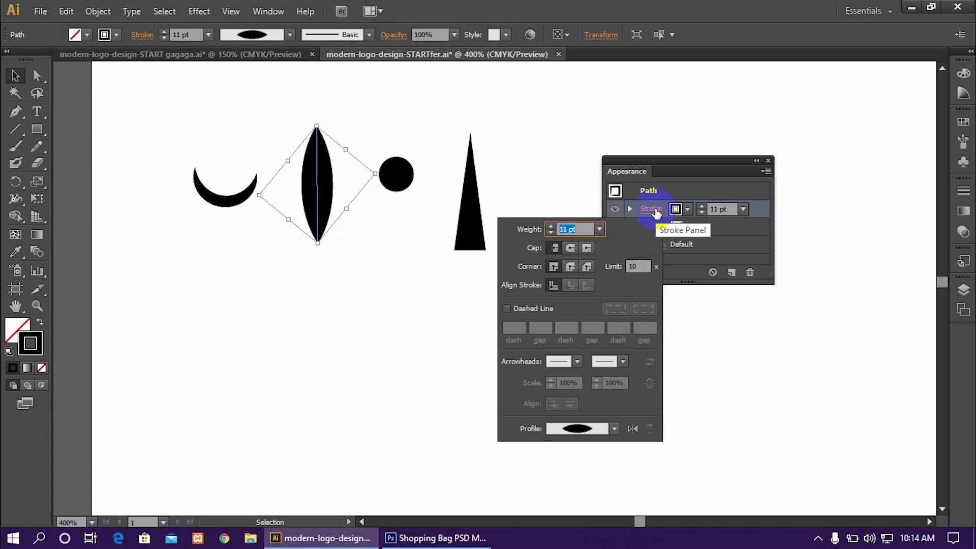
pyautogui.click(576, 229)
pyautogui.click(564, 429)
pyautogui.click(615, 430)
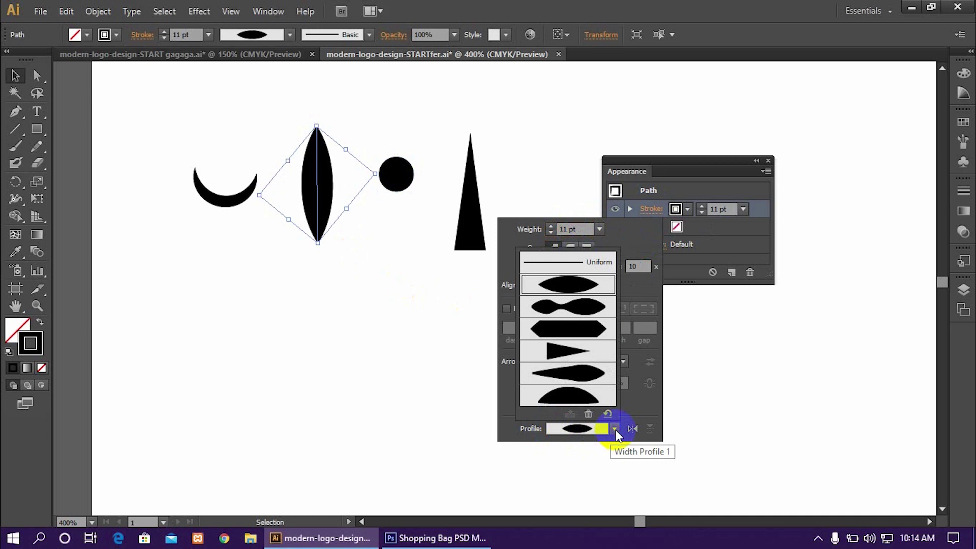
pyautogui.click(584, 286)
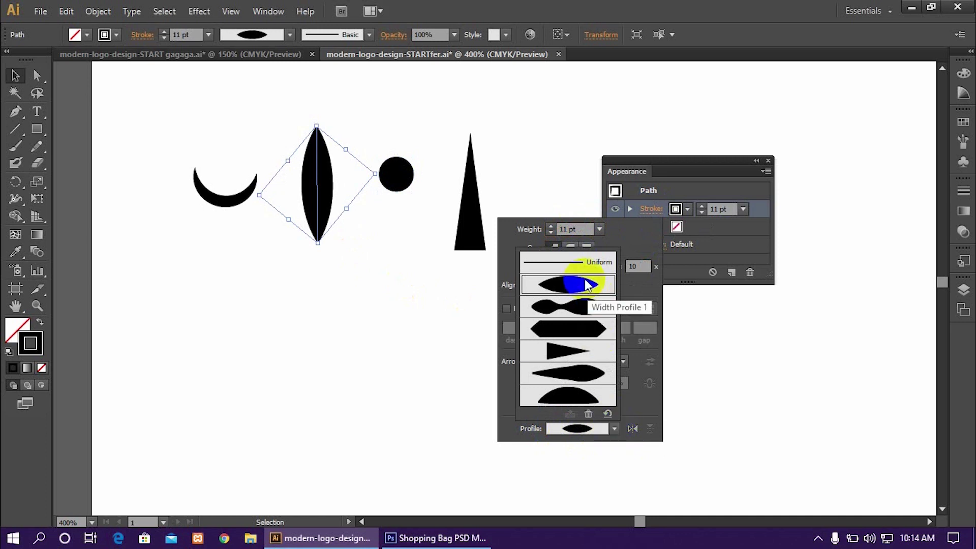
pyautogui.click(616, 428)
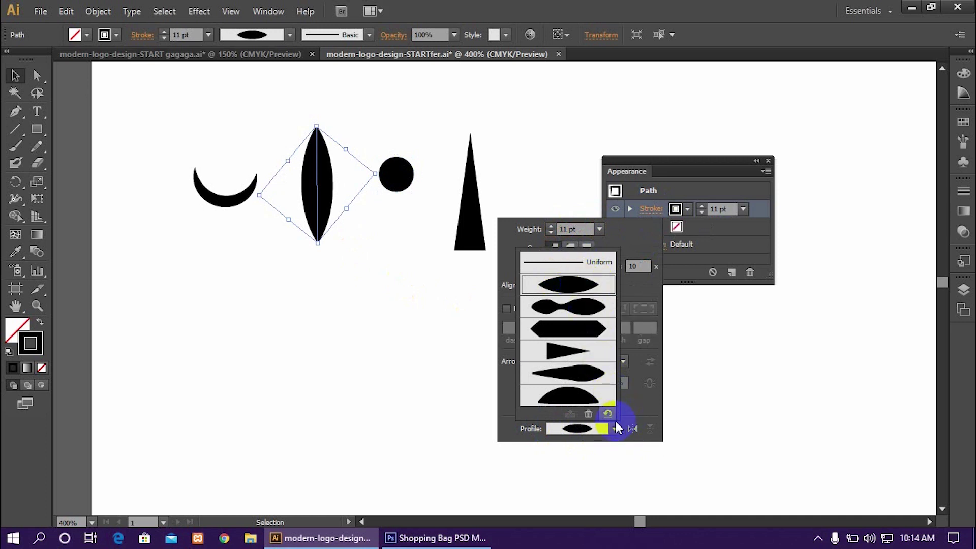
pyautogui.click(251, 246)
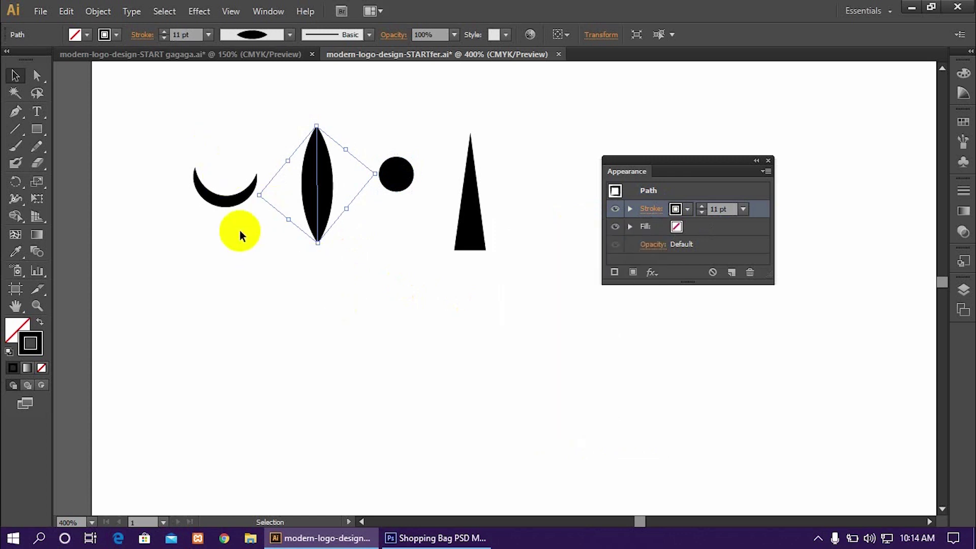
pyautogui.click(242, 235)
pyautogui.click(240, 206)
pyautogui.click(721, 211)
pyautogui.click(651, 209)
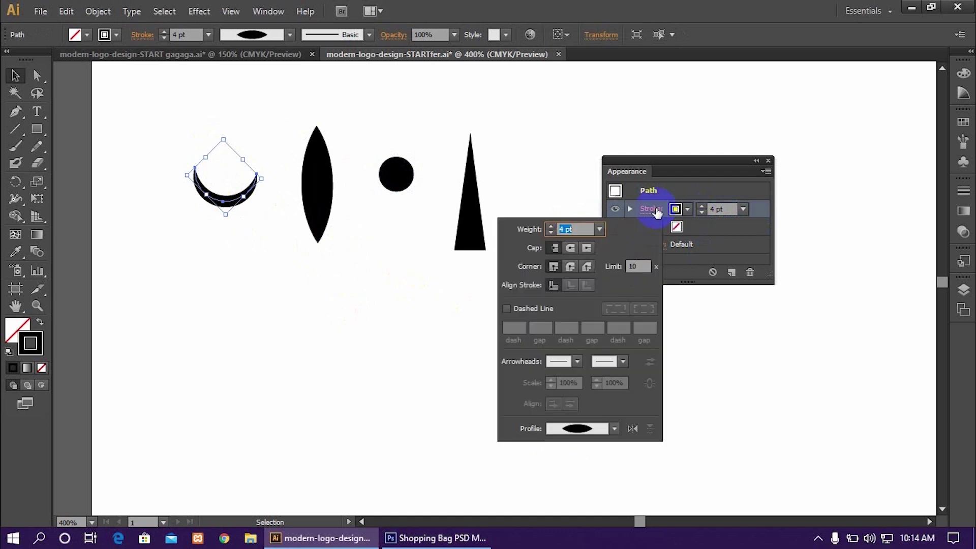
pyautogui.click(586, 249)
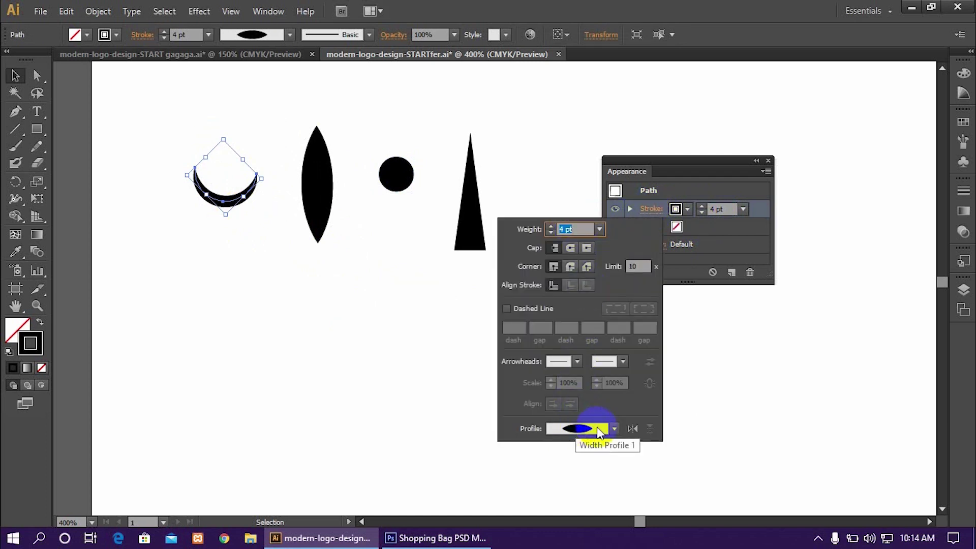
pyautogui.click(615, 428)
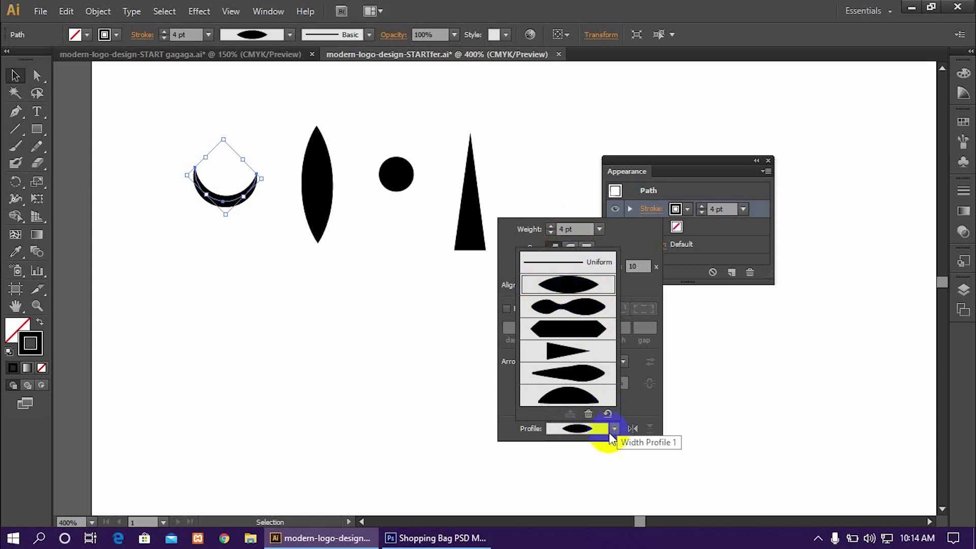
pyautogui.click(614, 432)
pyautogui.click(639, 239)
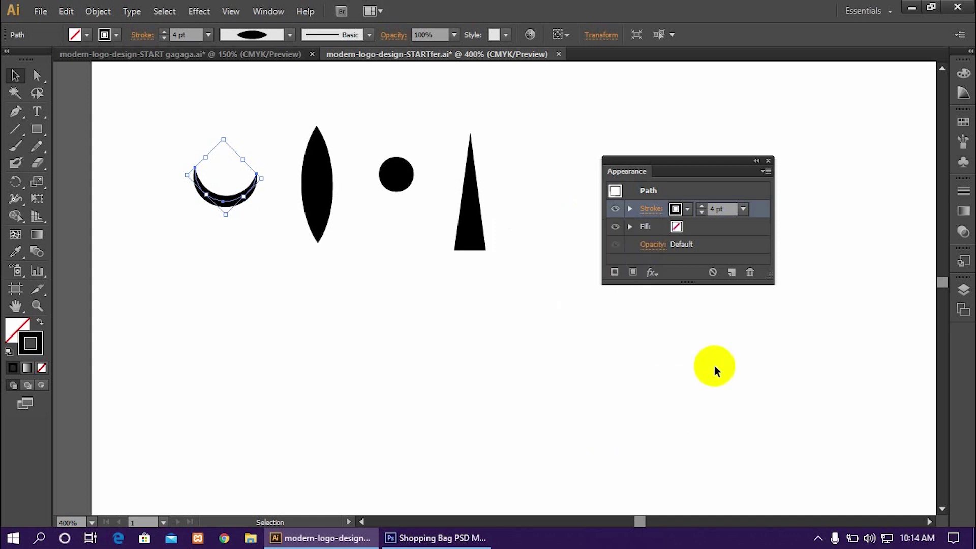
pyautogui.click(8, 146)
pyautogui.click(15, 129)
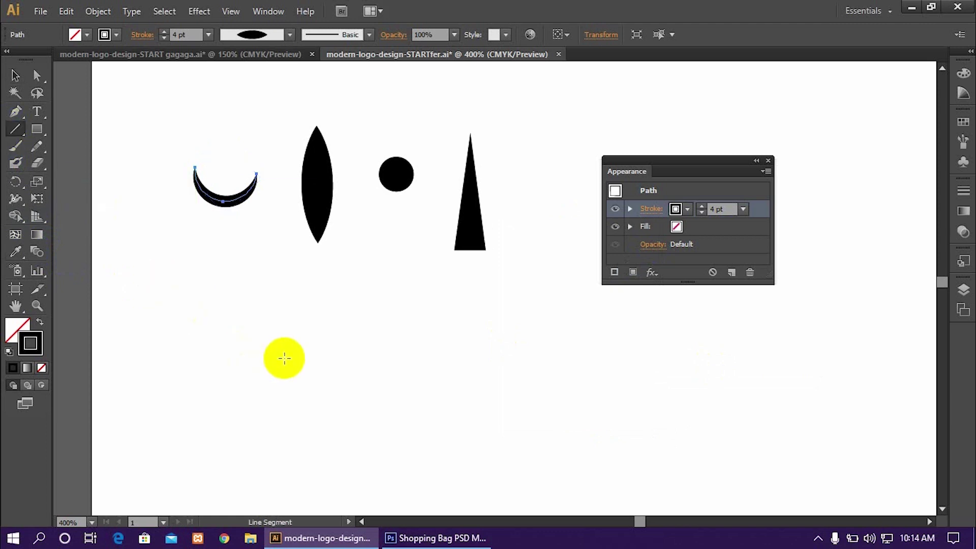
# Step: Draw a short line below the shapes and try width profiles, settling on the arch profile
pyautogui.moveTo(285, 315); pyautogui.dragTo(365, 320)
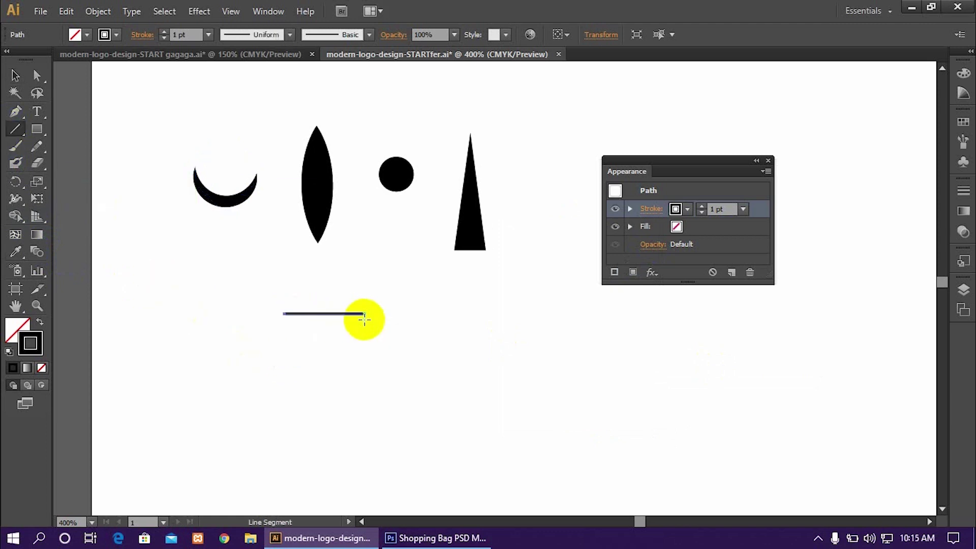
pyautogui.press('Up')
pyautogui.press('Up')
pyautogui.press('Up')
pyautogui.press('Up')
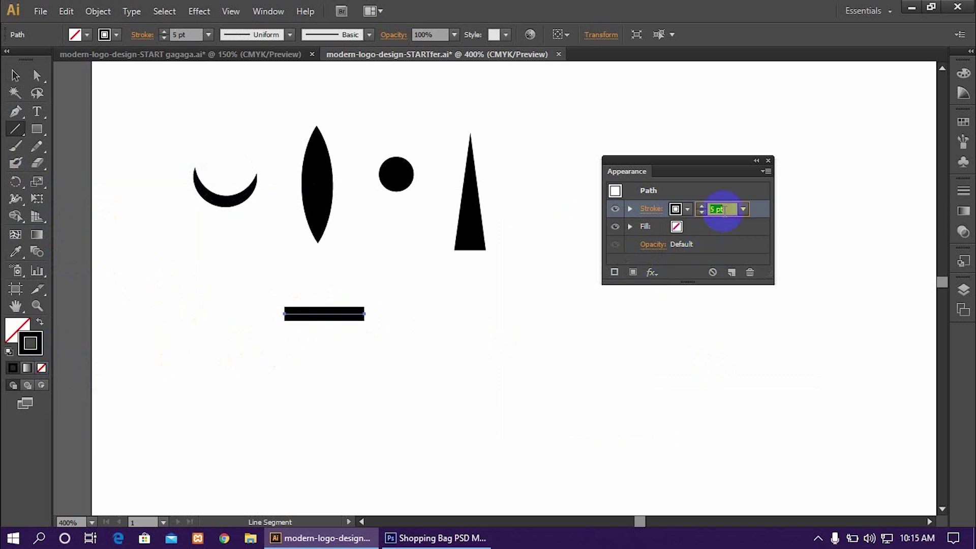
pyautogui.click(654, 210)
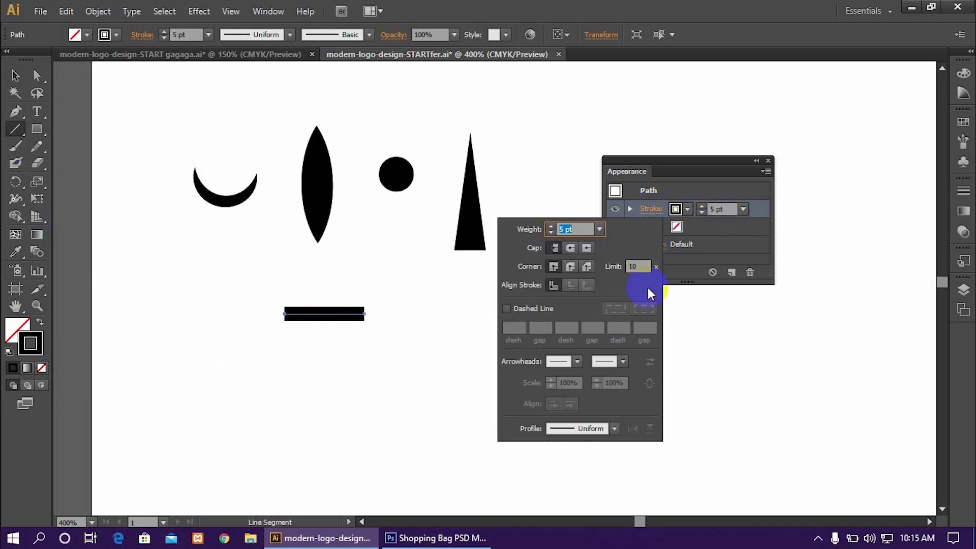
pyautogui.click(614, 429)
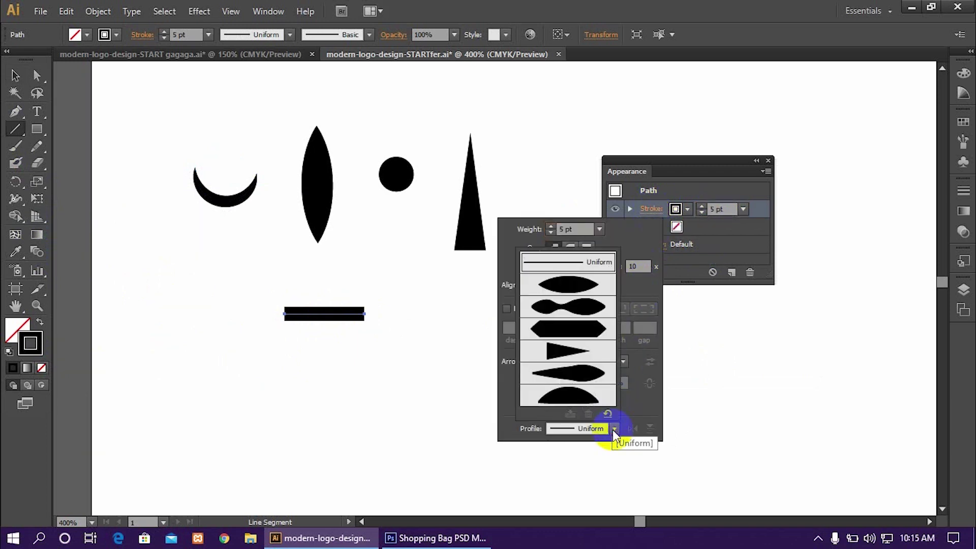
pyautogui.click(573, 283)
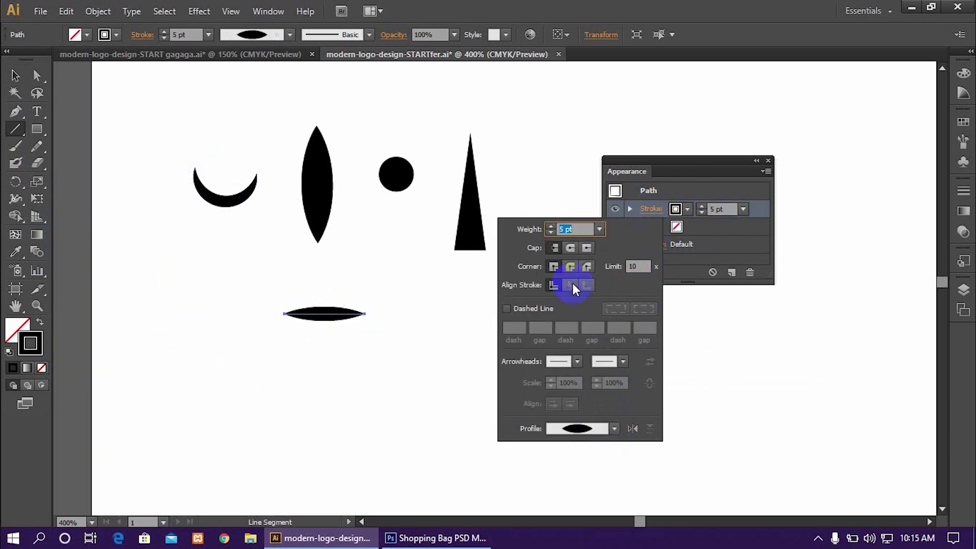
pyautogui.click(614, 429)
pyautogui.click(594, 377)
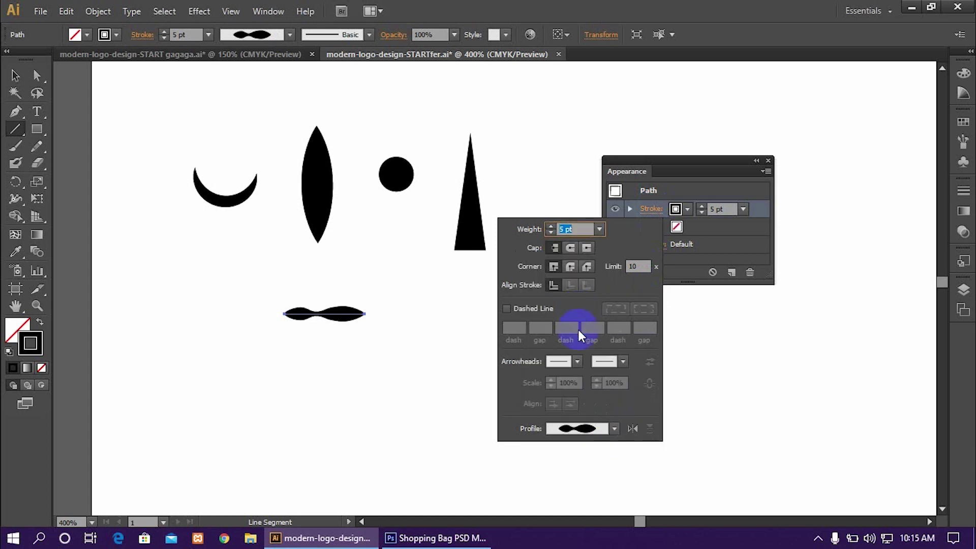
pyautogui.click(615, 429)
pyautogui.click(585, 376)
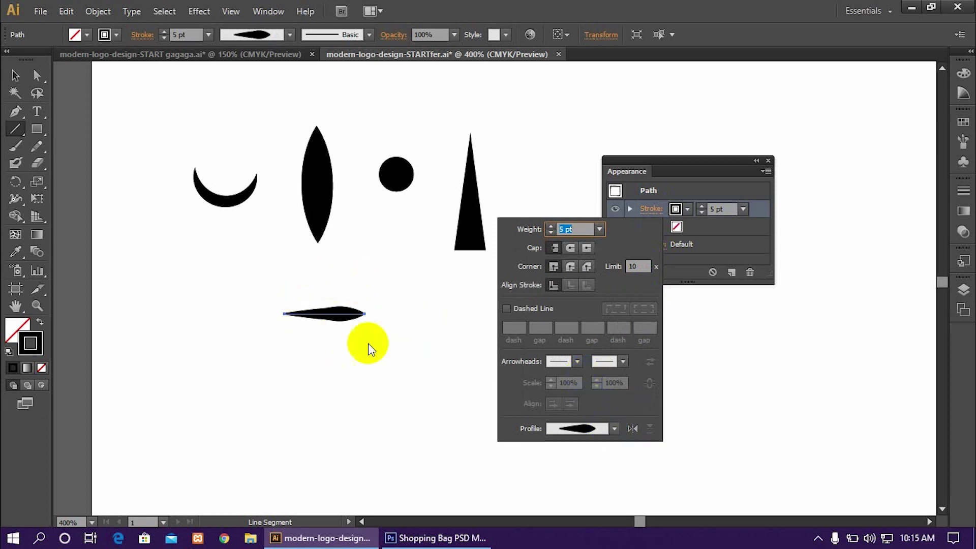
pyautogui.click(615, 432)
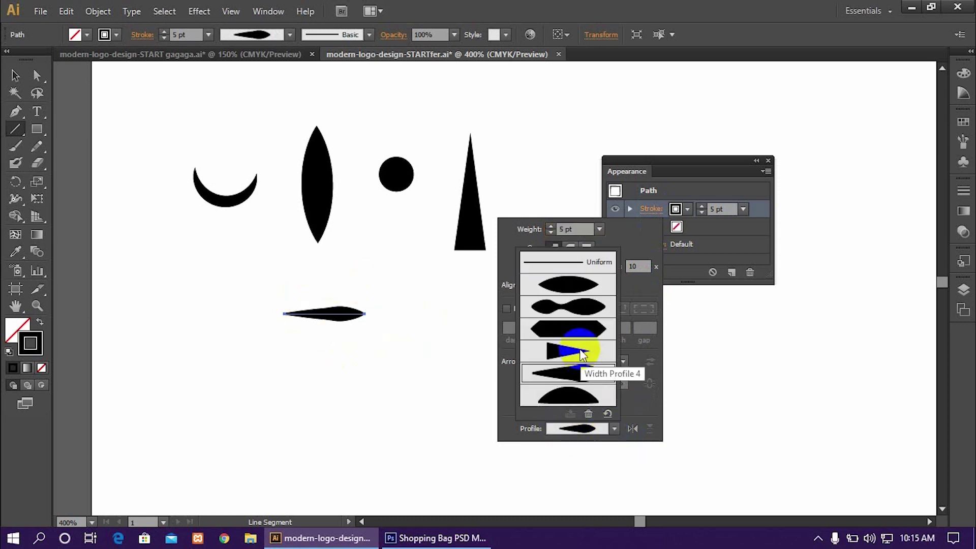
pyautogui.click(582, 396)
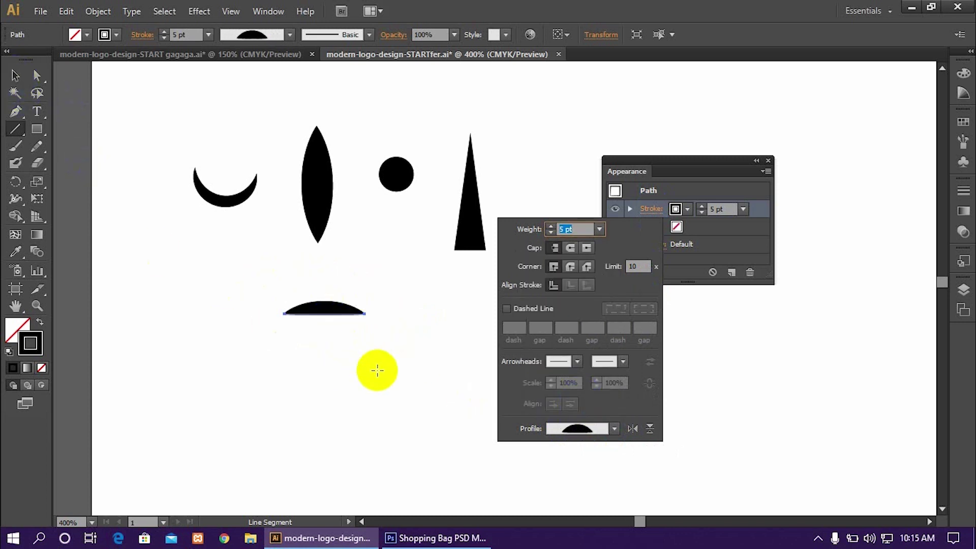
# Step: Select the arch line with the Selection tool and delete it
pyautogui.scroll(3, 578, 230)
pyautogui.click(14, 77)
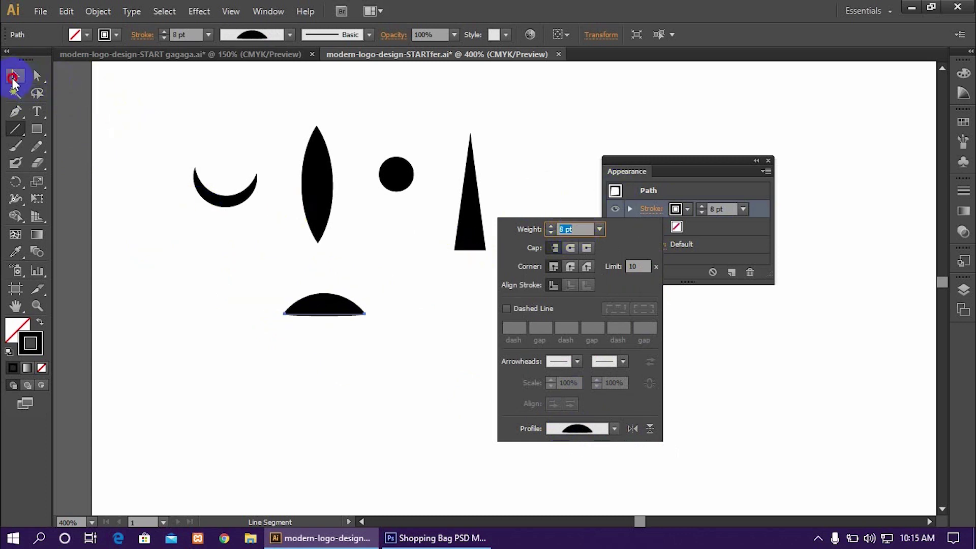
pyautogui.click(14, 76)
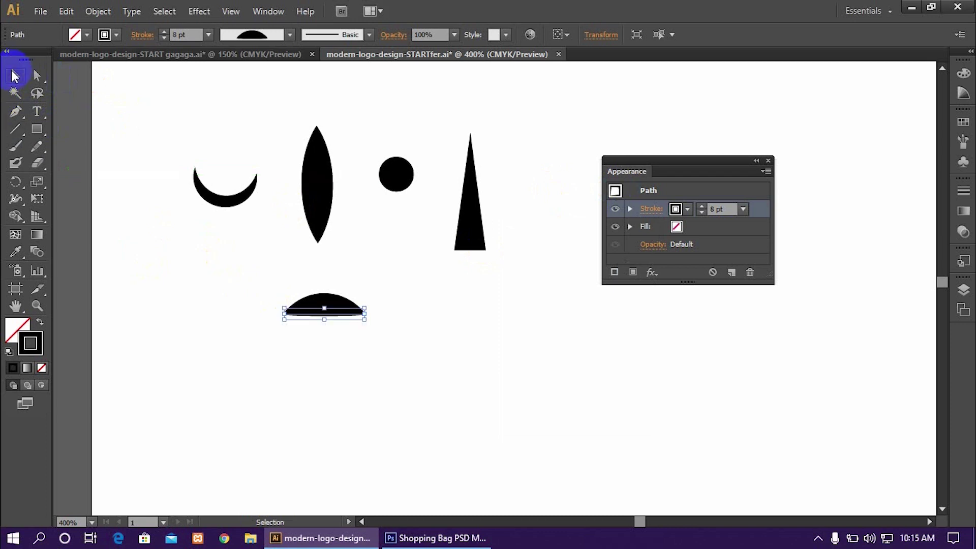
pyautogui.press('Delete')
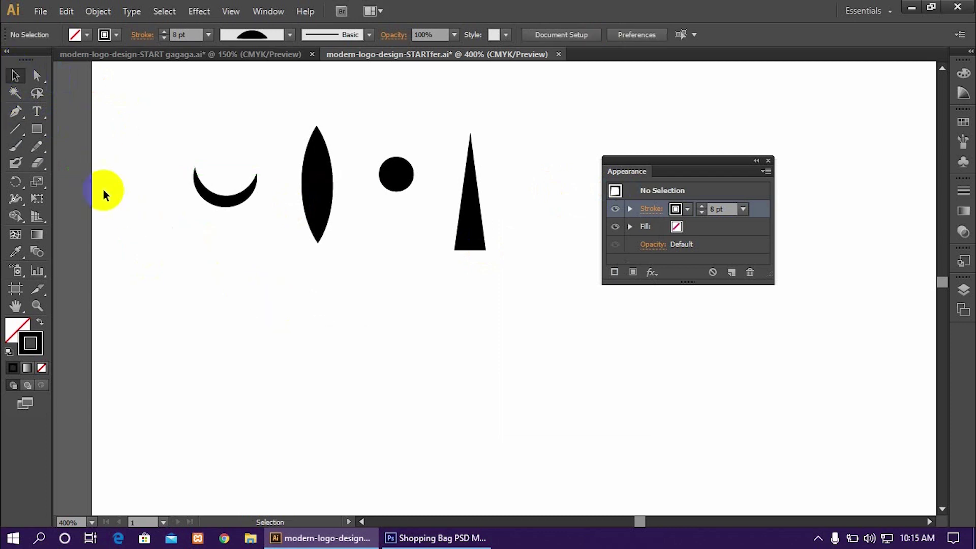
# Step: Draw a circle below the shapes with a black fill and no stroke
pyautogui.click(37, 130)
pyautogui.moveTo(37, 133); pyautogui.dragTo(144, 169)
pyautogui.moveTo(272, 379); pyautogui.dragTo(313, 413)
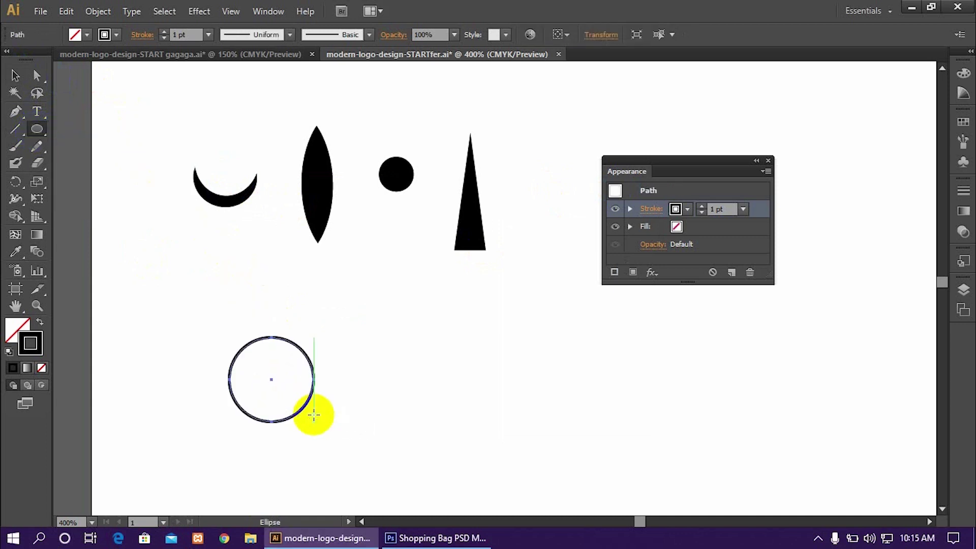
pyautogui.click(41, 322)
# Step: Delete the circle's top anchor with Direct Selection to leave a half circle
pyautogui.moveTo(40, 76); pyautogui.dragTo(64, 76)
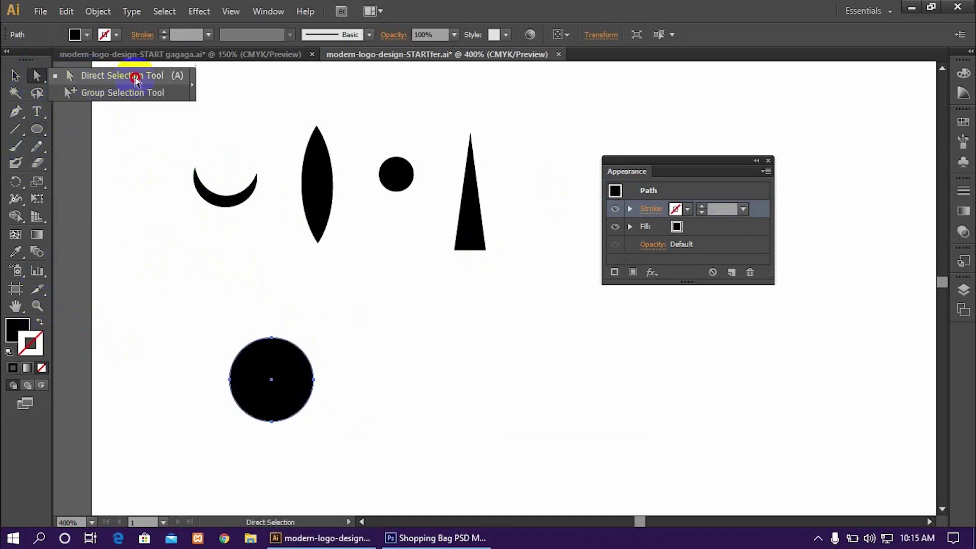
pyautogui.moveTo(137, 80); pyautogui.dragTo(136, 80)
pyautogui.moveTo(264, 320); pyautogui.dragTo(280, 351)
pyautogui.press('Delete')
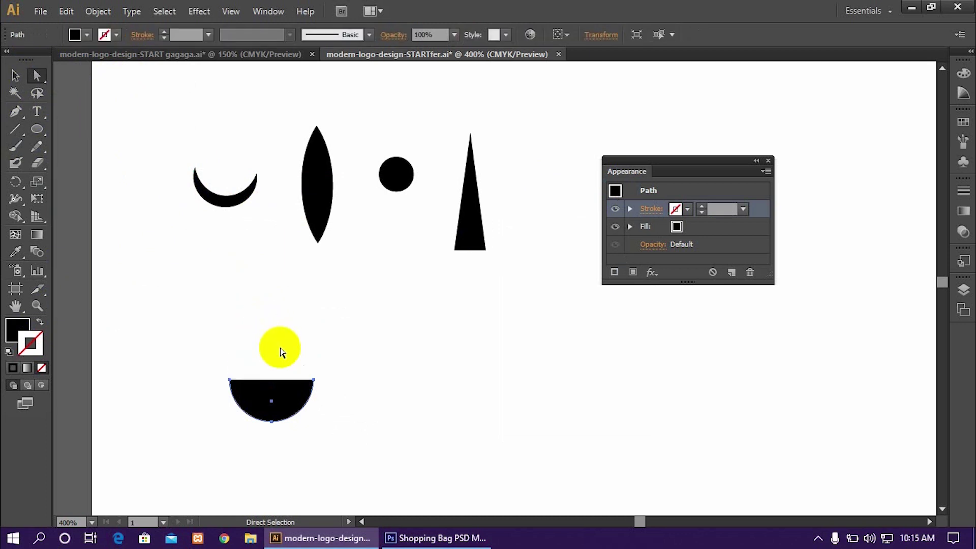
# Step: Make the half circle a fill-less 6 pt stroke using Width Profile 1
pyautogui.click(41, 326)
pyautogui.click(725, 209)
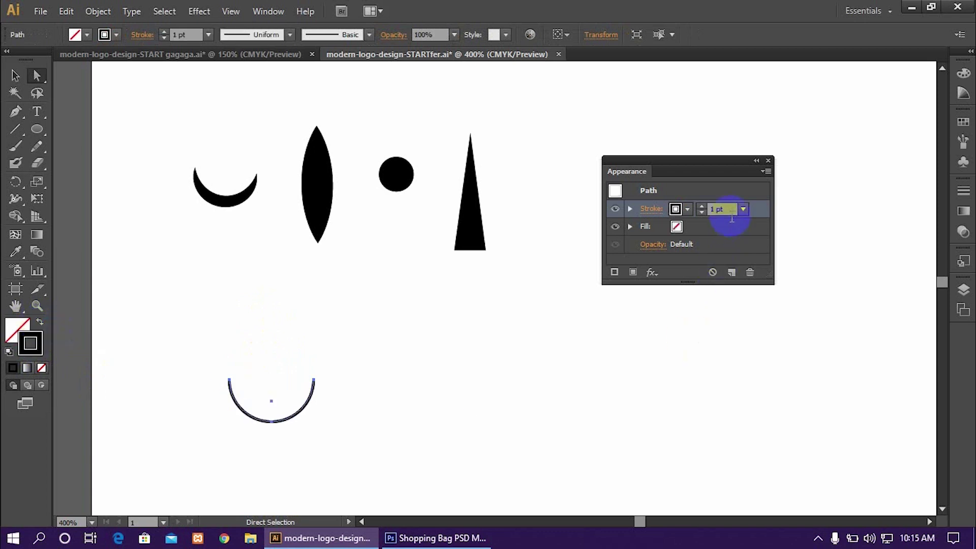
pyautogui.press('Up')
pyautogui.press('Up')
pyautogui.press('Up')
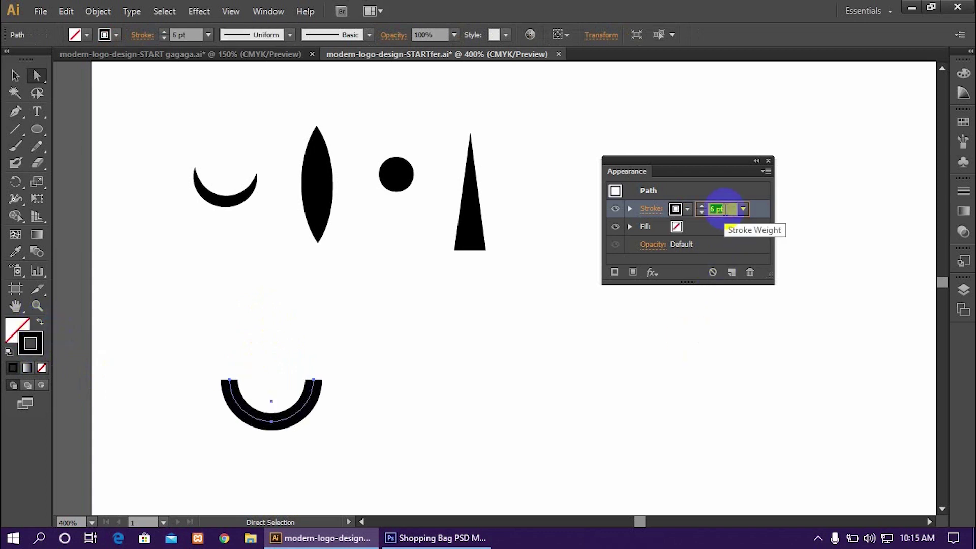
pyautogui.click(651, 210)
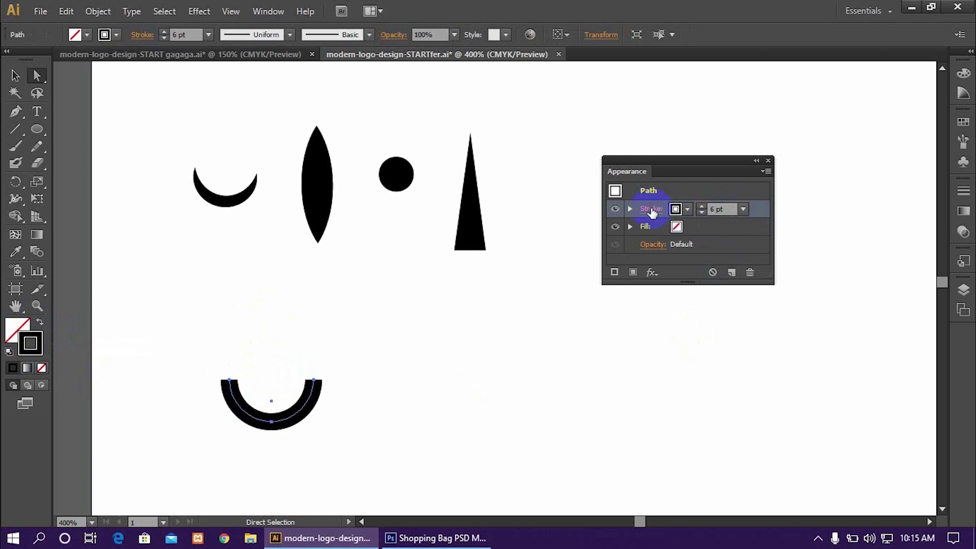
pyautogui.click(615, 428)
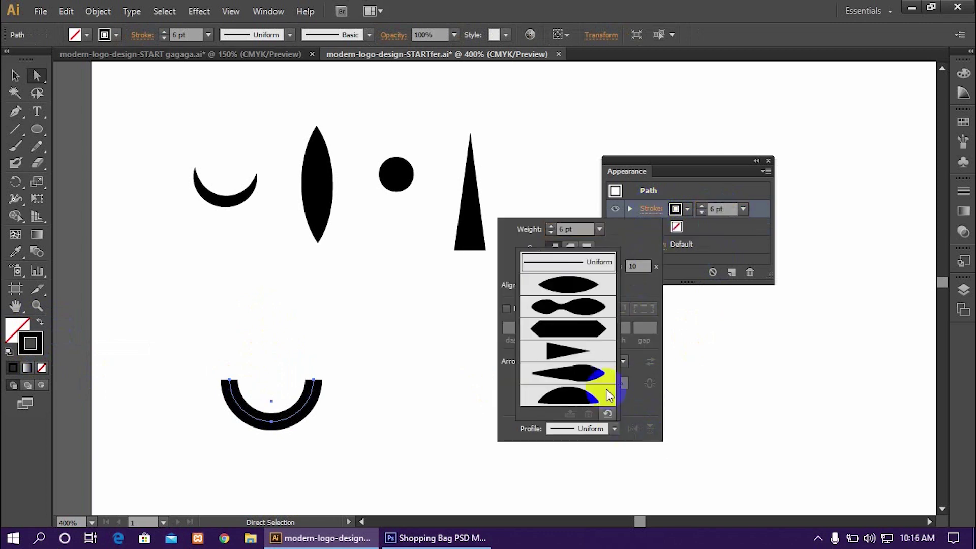
pyautogui.click(575, 285)
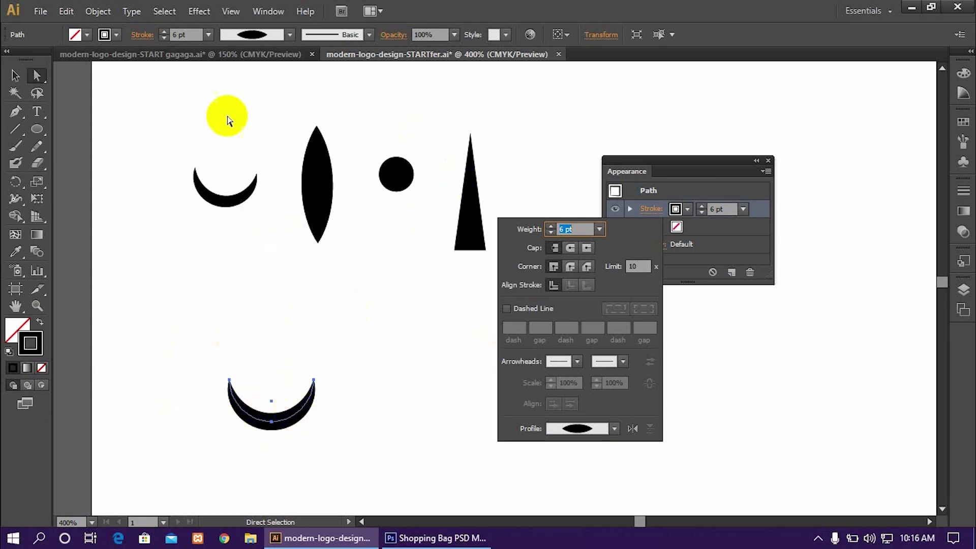
pyautogui.click(13, 77)
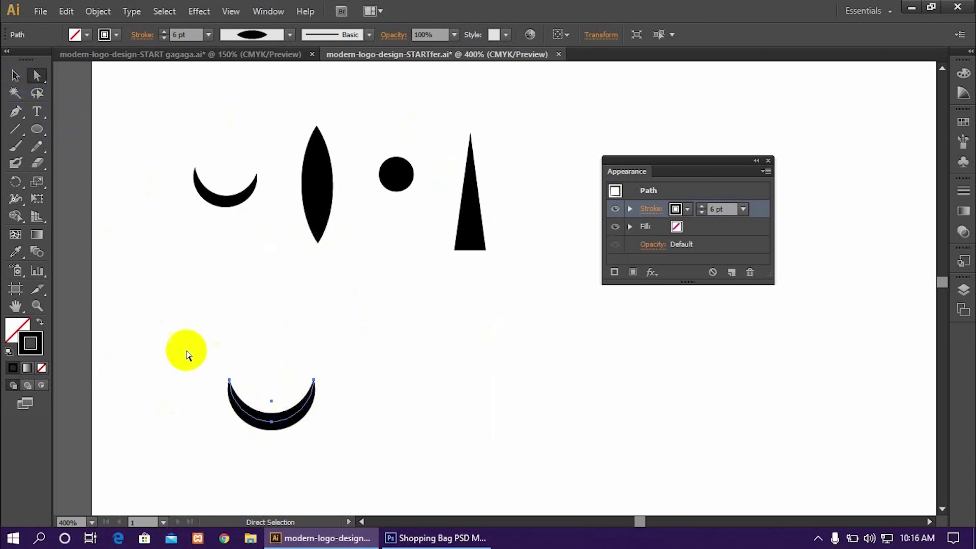
pyautogui.click(13, 76)
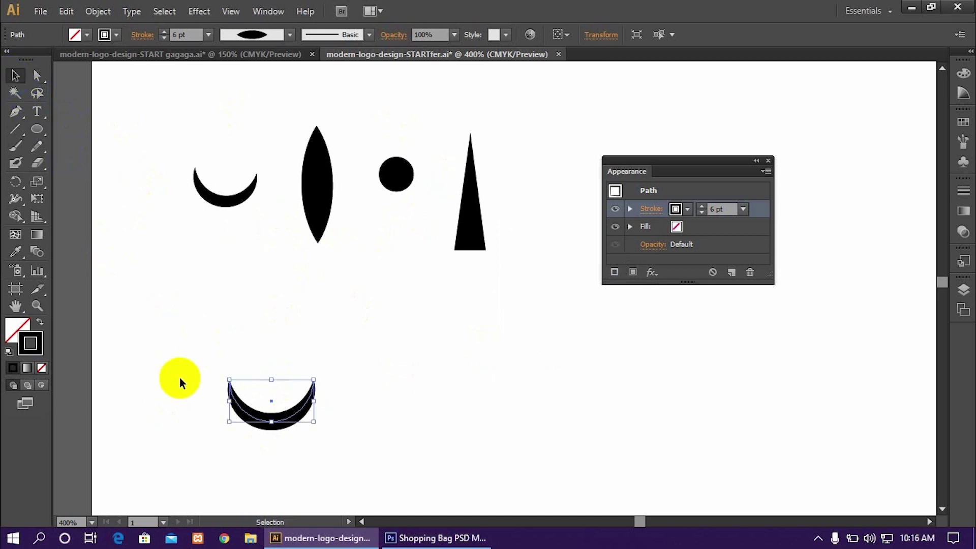
# Step: Delete the lower crescent and stack the spike, leaf, dot and crescent vertically
pyautogui.press('Delete')
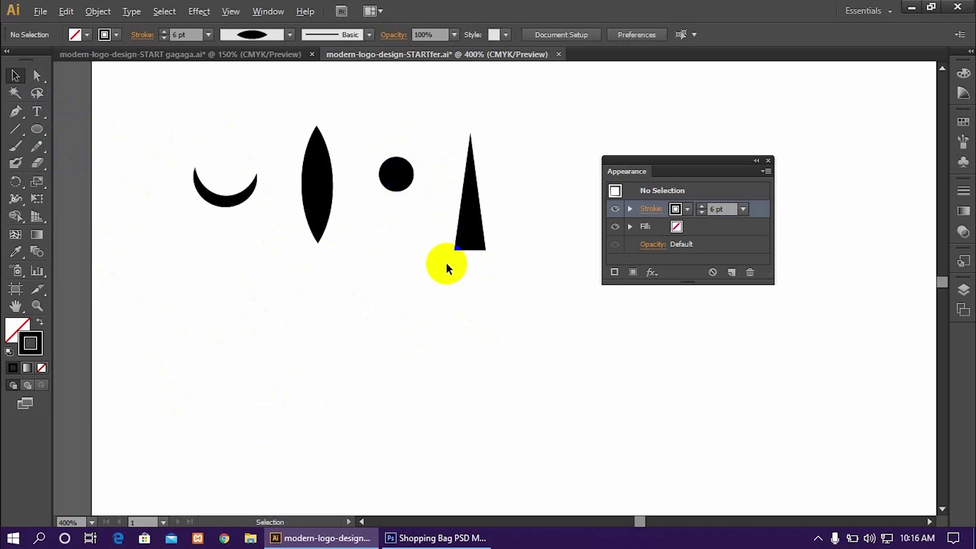
pyautogui.scroll(-1, 446, 264)
pyautogui.moveTo(440, 294); pyautogui.dragTo(409, 260)
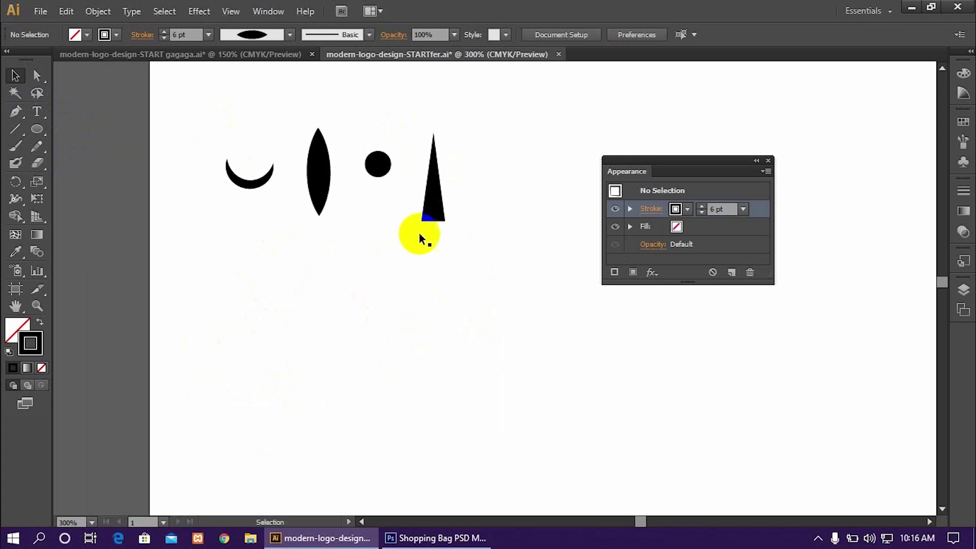
pyautogui.moveTo(431, 218); pyautogui.dragTo(407, 327)
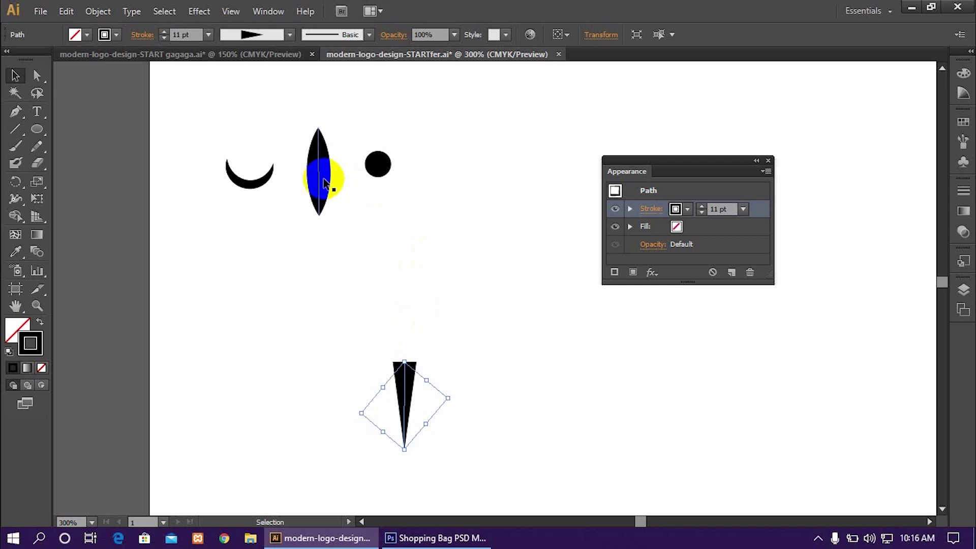
pyautogui.moveTo(323, 183); pyautogui.dragTo(405, 305)
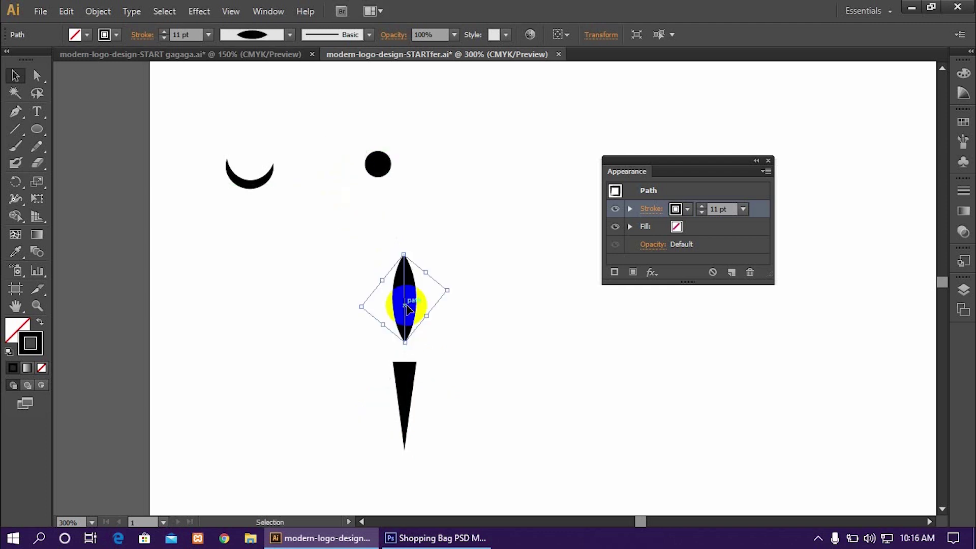
pyautogui.hotkey('shift', 'Down')
pyautogui.press('Up')
pyautogui.press('Up')
pyautogui.press('Up')
pyautogui.press('Up')
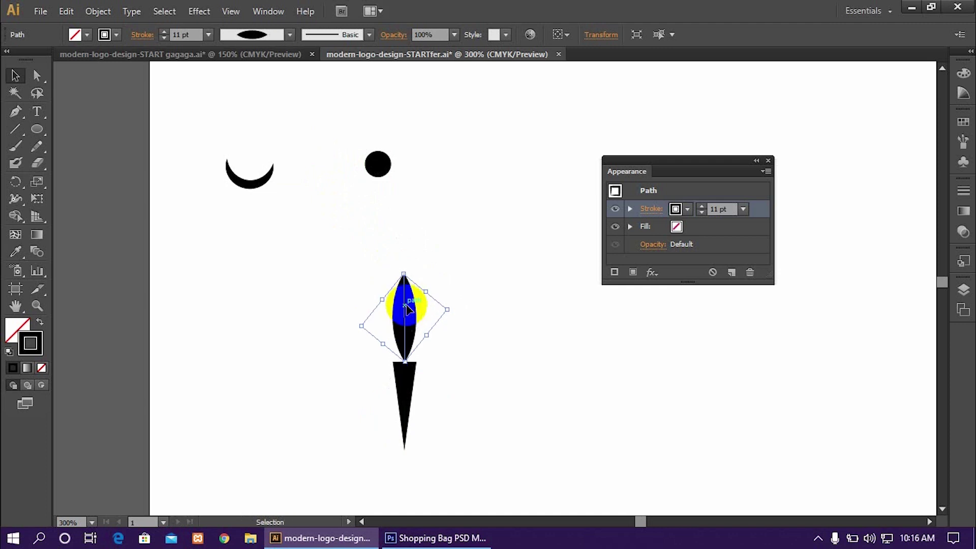
pyautogui.press('Up')
pyautogui.moveTo(377, 164); pyautogui.dragTo(408, 238)
pyautogui.moveTo(261, 181)
pyautogui.mouseDown()
pyautogui.moveTo(347, 181)
pyautogui.moveTo(404, 191)
pyautogui.moveTo(415, 207)
pyautogui.mouseUp()
# Step: Select all four shapes, align them to a horizontal centre, and close Appearance
pyautogui.moveTo(374, 146); pyautogui.dragTo(447, 421)
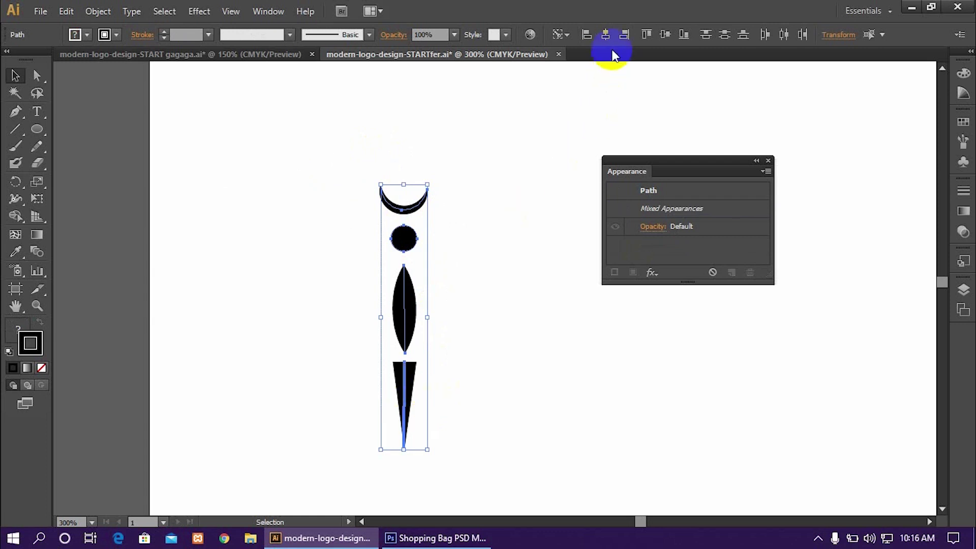
pyautogui.click(665, 34)
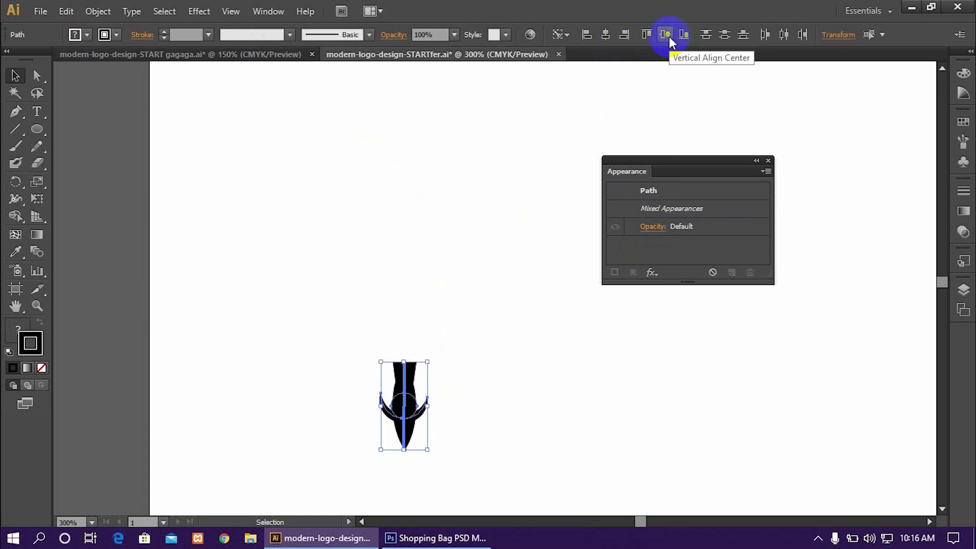
pyautogui.hotkey('ctrl', 'z')
pyautogui.click(607, 35)
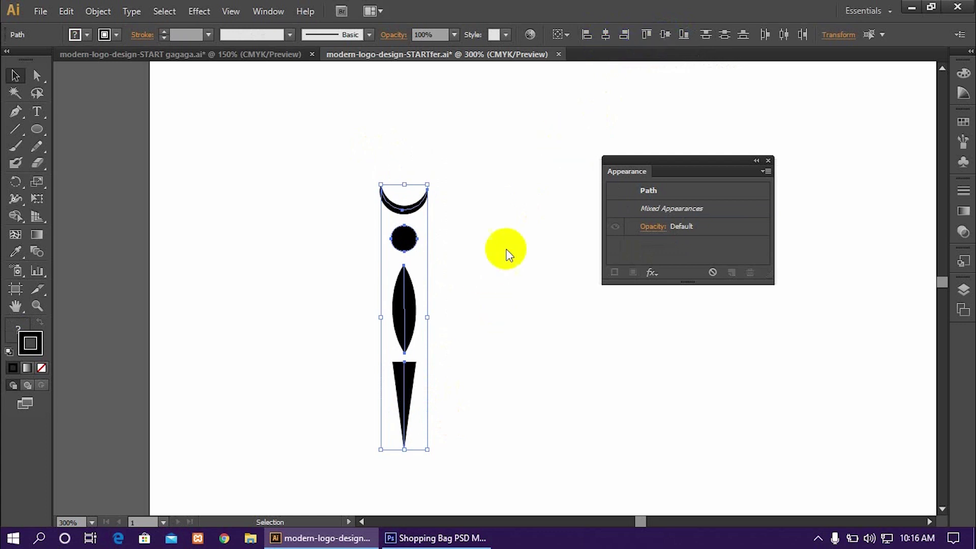
pyautogui.click(768, 161)
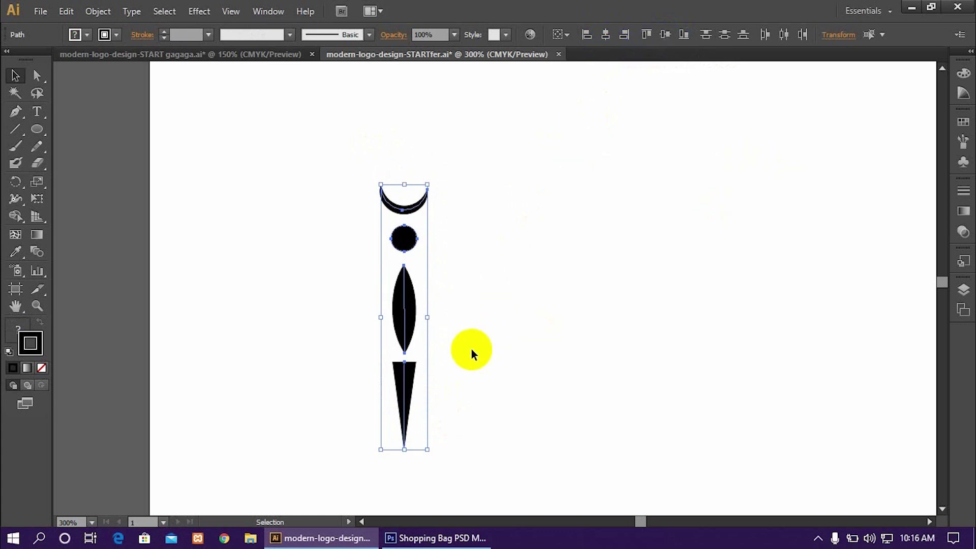
pyautogui.scroll(-2, 471, 348)
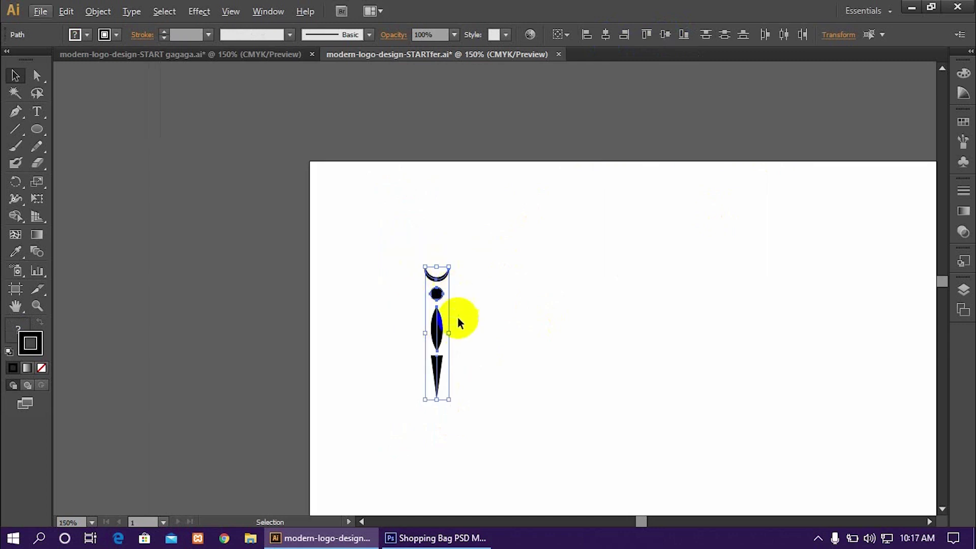
# Step: Rotate a copy of the figure 20° around a centre just above it
pyautogui.moveTo(435, 331); pyautogui.dragTo(442, 356)
pyautogui.press('space')
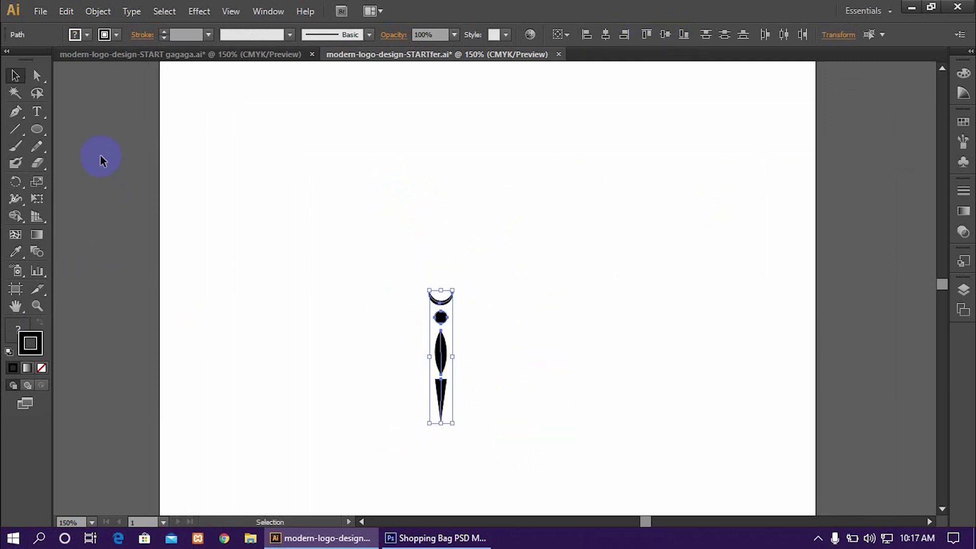
pyautogui.press('r')
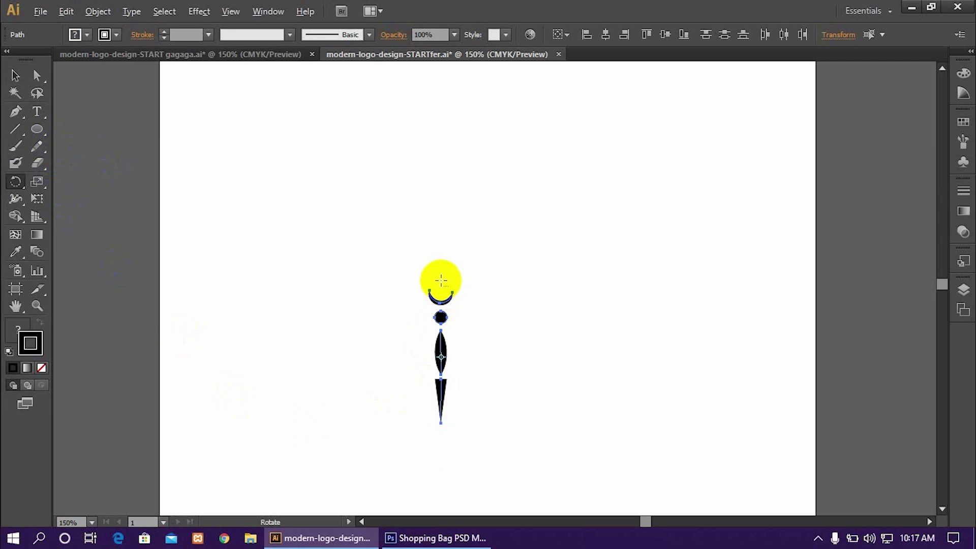
pyautogui.keyDown('alt'); pyautogui.click(441, 284); pyautogui.keyUp('alt')
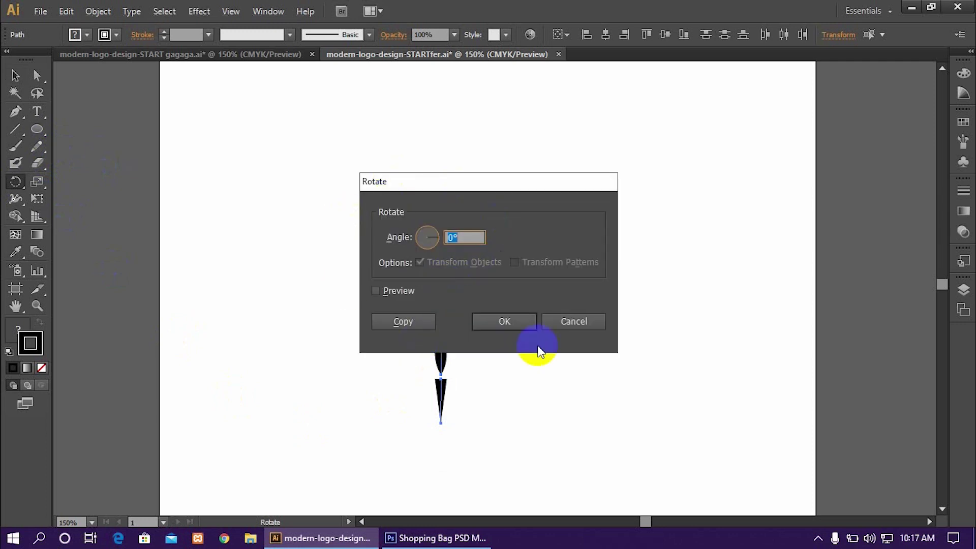
pyautogui.moveTo(473, 185); pyautogui.dragTo(797, 189)
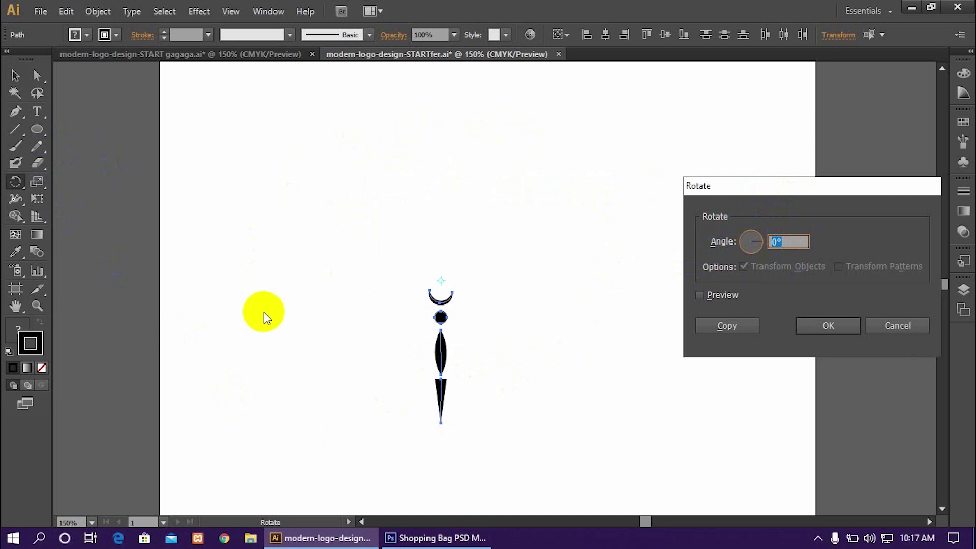
pyautogui.click(712, 296)
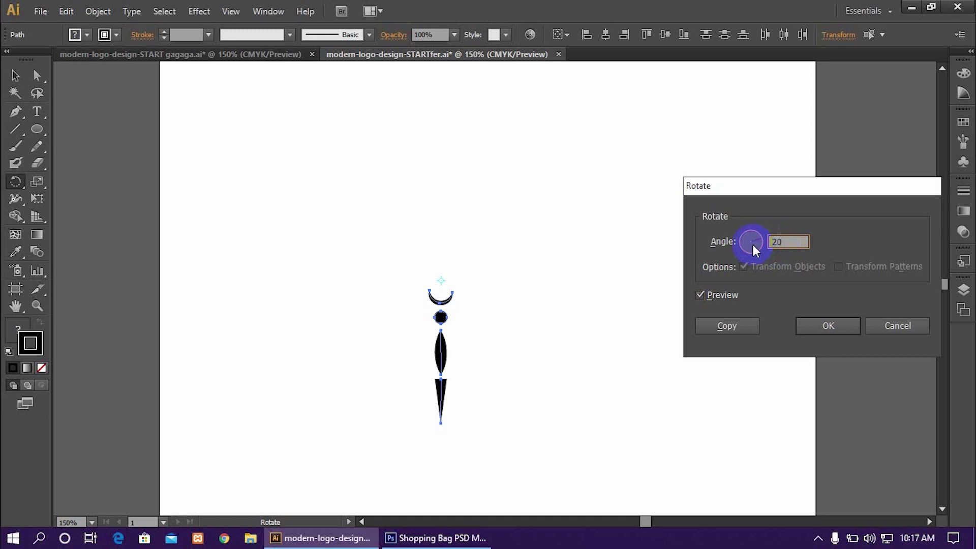
pyautogui.click(715, 297)
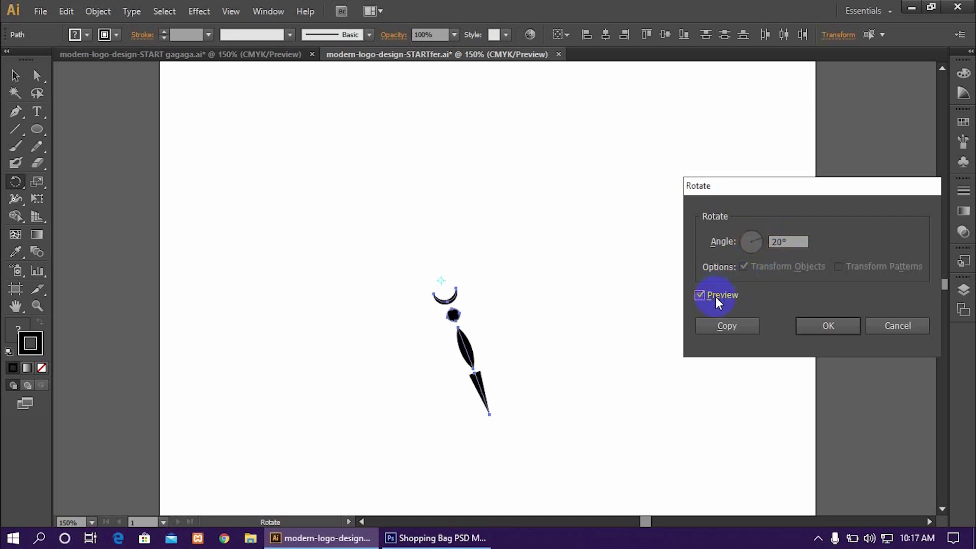
pyautogui.click(734, 326)
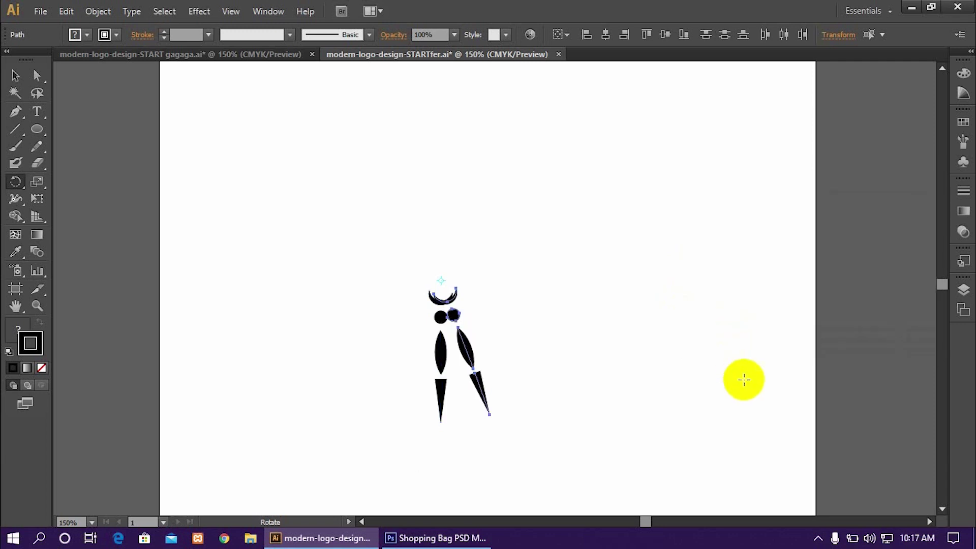
# Step: Repeat the 20° rotated copy with Ctrl+D to continue the circle
pyautogui.hotkey('ctrl', 'd')
pyautogui.hotkey('ctrl', 'd')
pyautogui.hotkey('ctrl', 'd')
pyautogui.hotkey('ctrl', 'd')
pyautogui.hotkey('ctrl', 'd')
pyautogui.hotkey('ctrl', 'd')
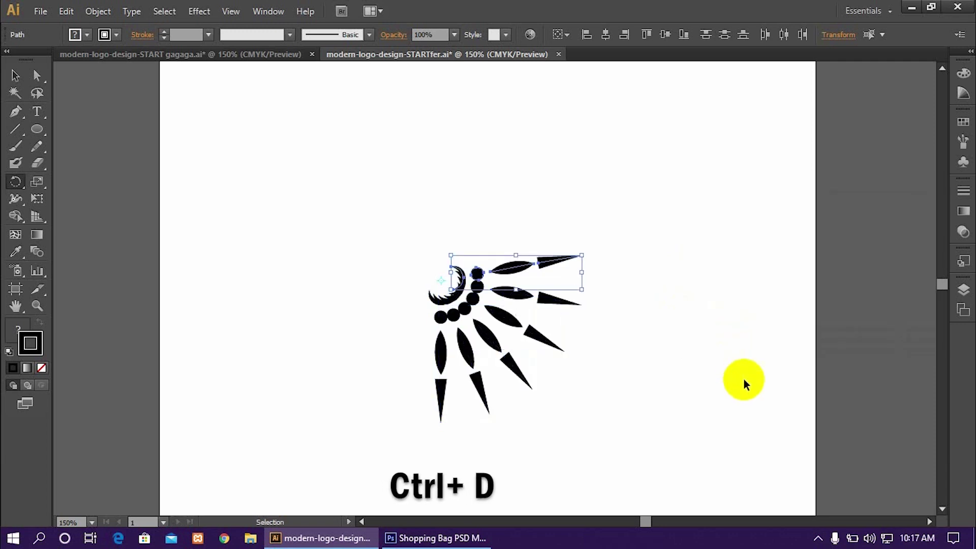
pyautogui.hotkey('ctrl', 'd')
pyautogui.hotkey('ctrl', 'd')
pyautogui.hotkey('ctrl', 'd')
pyautogui.hotkey('ctrl', 'd')
pyautogui.hotkey('ctrl', 'd')
pyautogui.hotkey('ctrl', 'd')
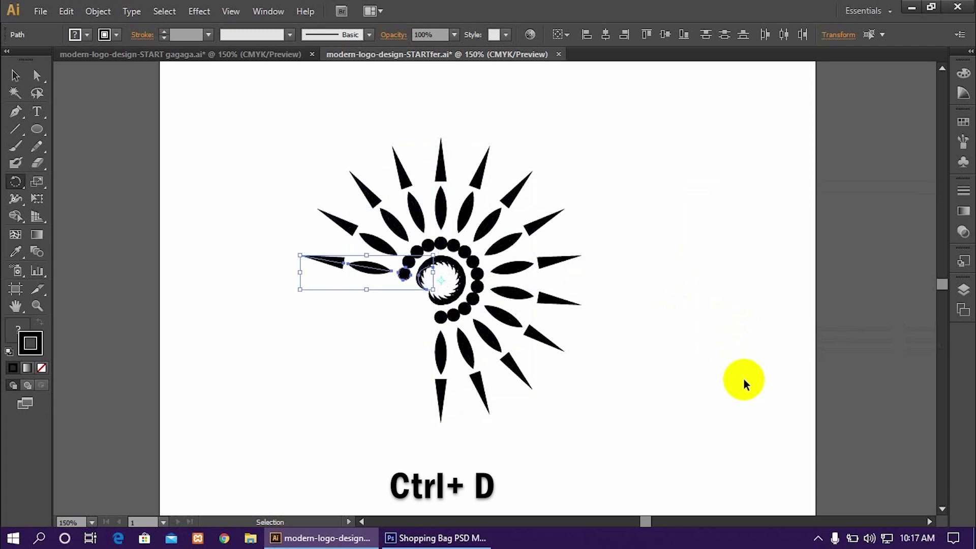
pyautogui.hotkey('ctrl', 'd')
pyautogui.hotkey('ctrl', 'd')
pyautogui.hotkey('ctrl', 'd')
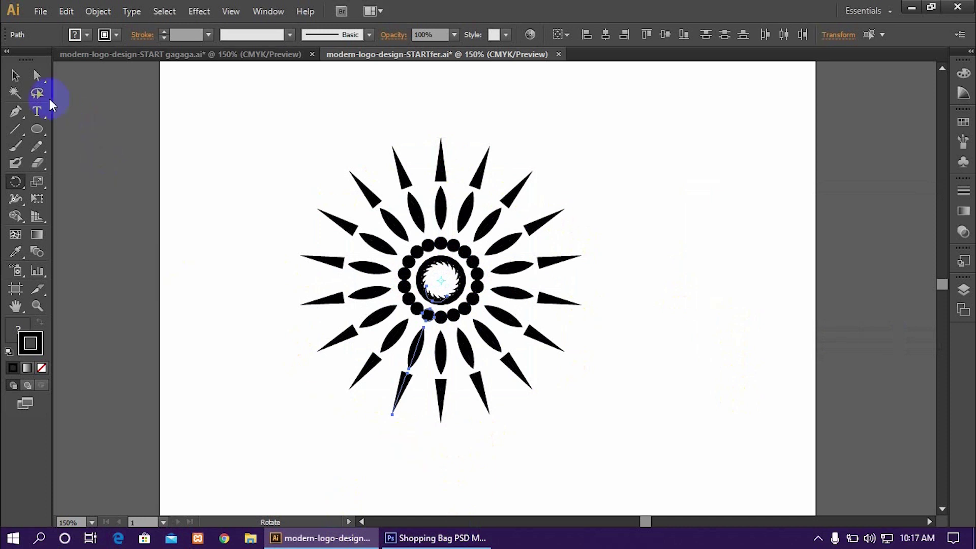
# Step: Deselect the sunburst and zoom the view in to 200%
pyautogui.click(203, 333)
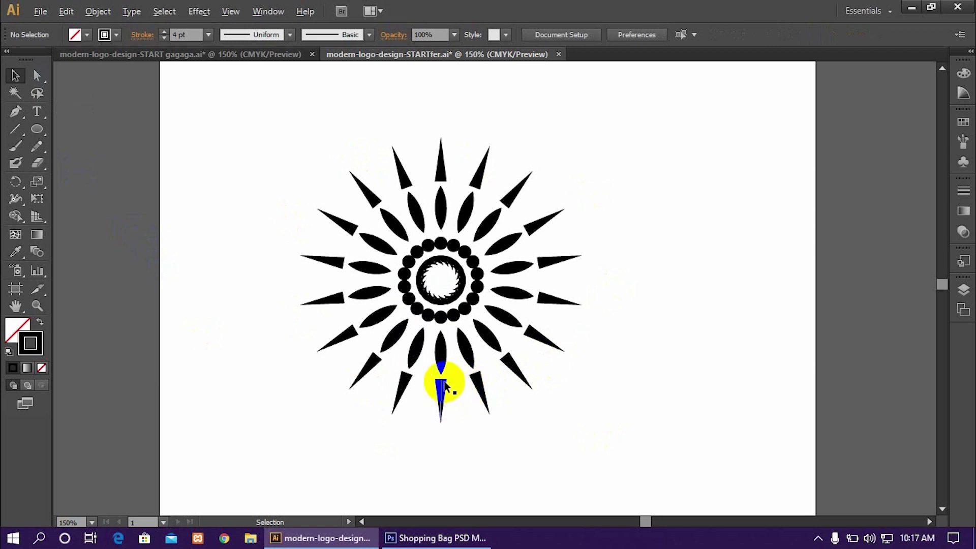
pyautogui.scroll(1, 444, 386)
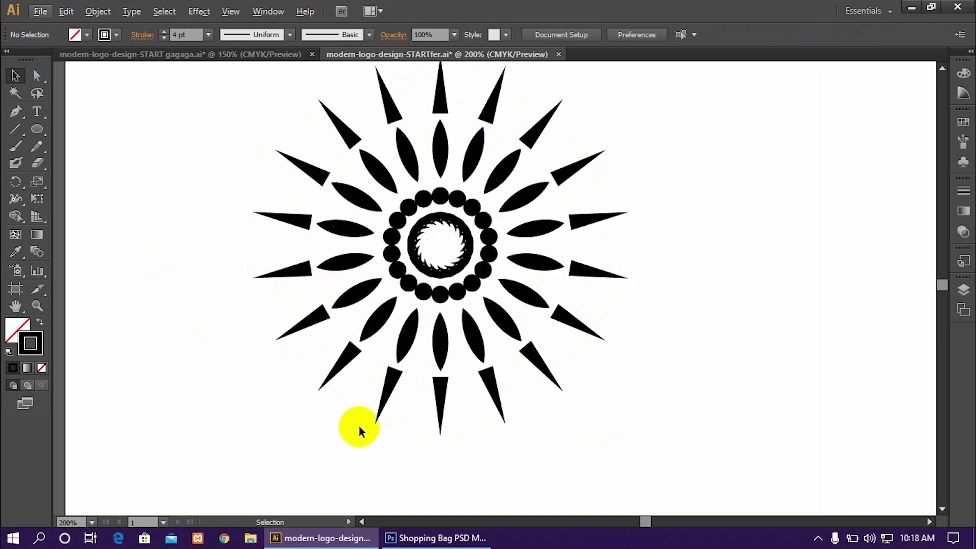
# Step: Marquee-select all the outer spikes along the bottom, sides and top
pyautogui.moveTo(285, 379); pyautogui.dragTo(597, 416)
pyautogui.moveTo(603, 152); pyautogui.dragTo(593, 355)
pyautogui.scroll(1, 533, 229)
pyautogui.scroll(3, 475, 77)
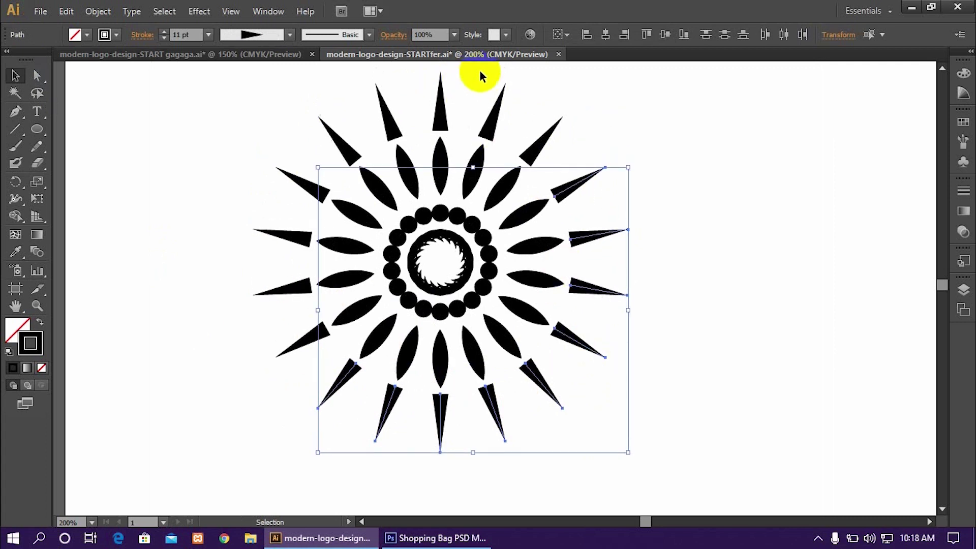
pyautogui.moveTo(297, 87); pyautogui.dragTo(569, 150)
pyautogui.moveTo(259, 152); pyautogui.dragTo(298, 390)
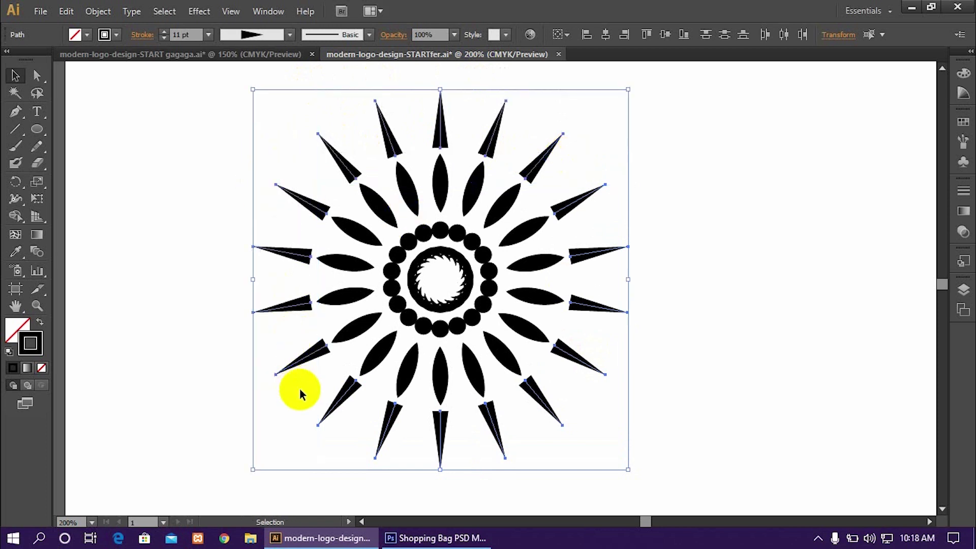
# Step: Colour the selected spikes' stroke blue 0043FF via the Color Picker and RGB Color panel
pyautogui.doubleClick(33, 346)
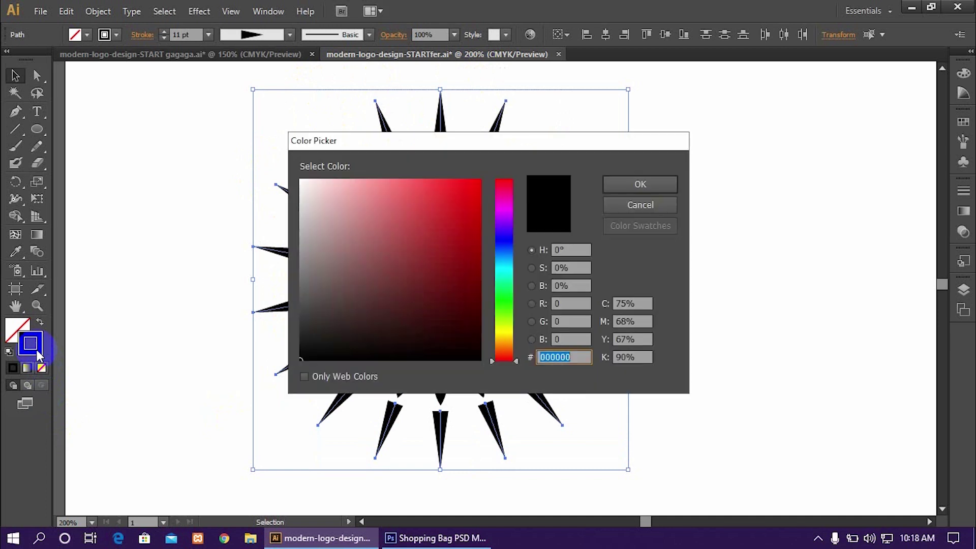
pyautogui.moveTo(512, 147); pyautogui.dragTo(743, 164)
pyautogui.moveTo(737, 285)
pyautogui.mouseDown()
pyautogui.moveTo(737, 254)
pyautogui.moveTo(734, 264)
pyautogui.mouseUp()
pyautogui.moveTo(693, 224); pyautogui.dragTo(711, 195)
pyautogui.click(837, 203)
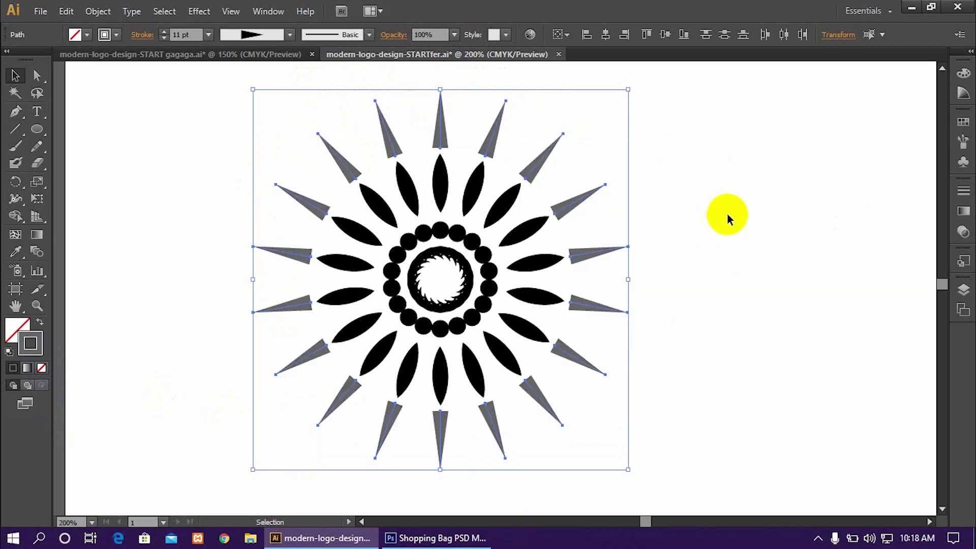
pyautogui.click(962, 75)
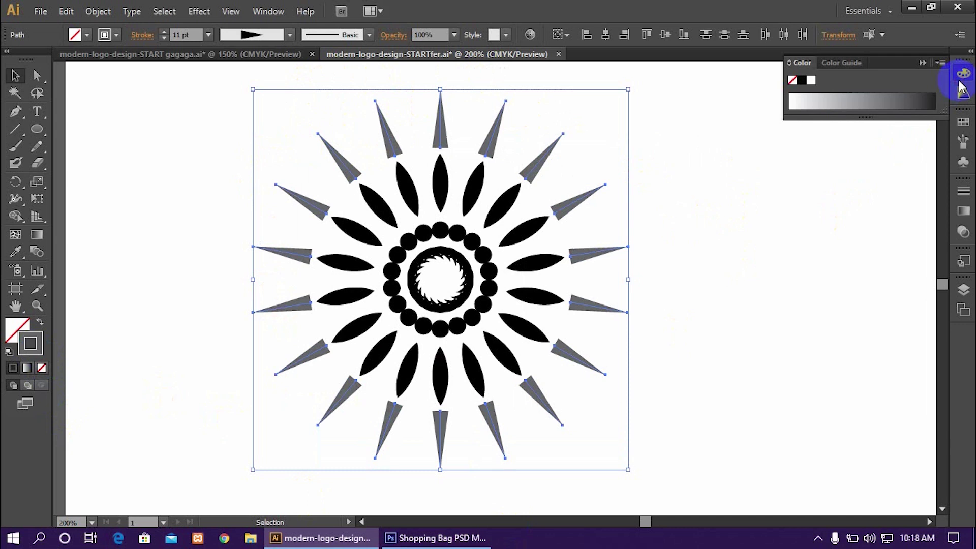
pyautogui.click(941, 63)
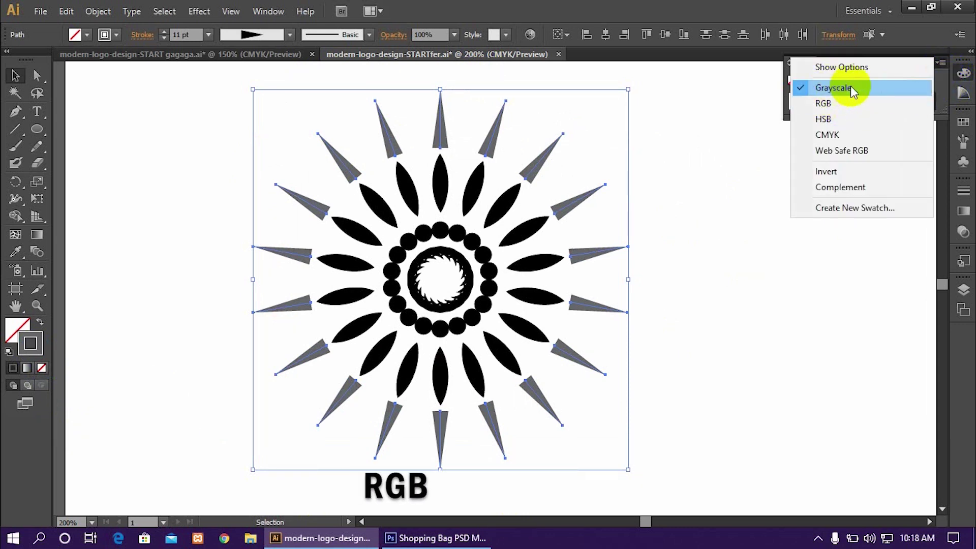
pyautogui.click(850, 104)
pyautogui.click(853, 104)
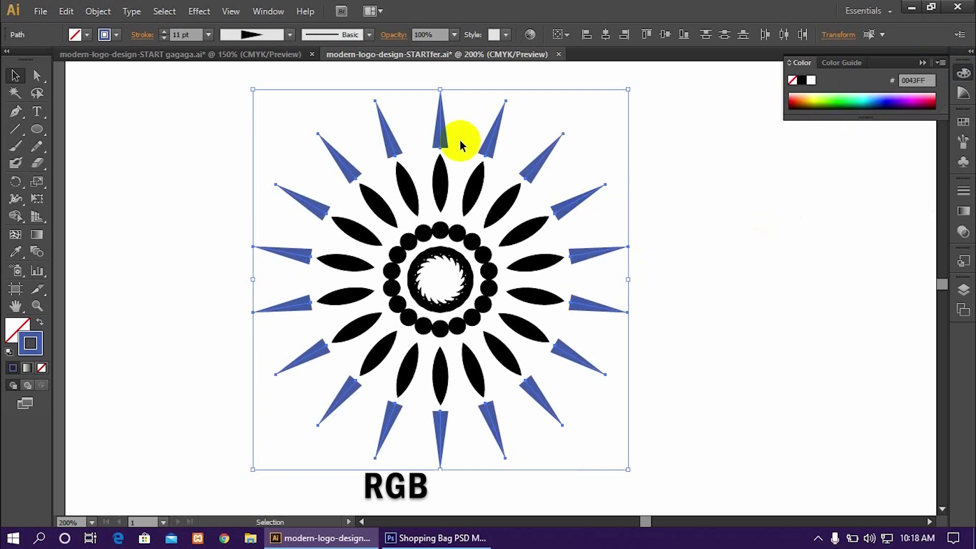
pyautogui.click(496, 183)
# Step: Shift-select the remaining black lens petals all the way around the ring
pyautogui.click(544, 300)
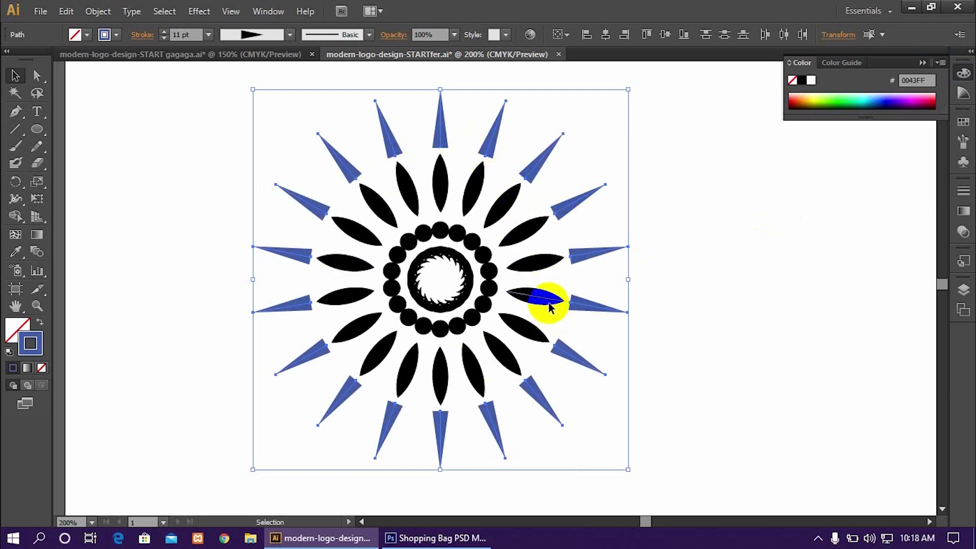
pyautogui.click(555, 251)
pyautogui.keyDown('shift'); pyautogui.click(524, 327); pyautogui.keyUp('shift')
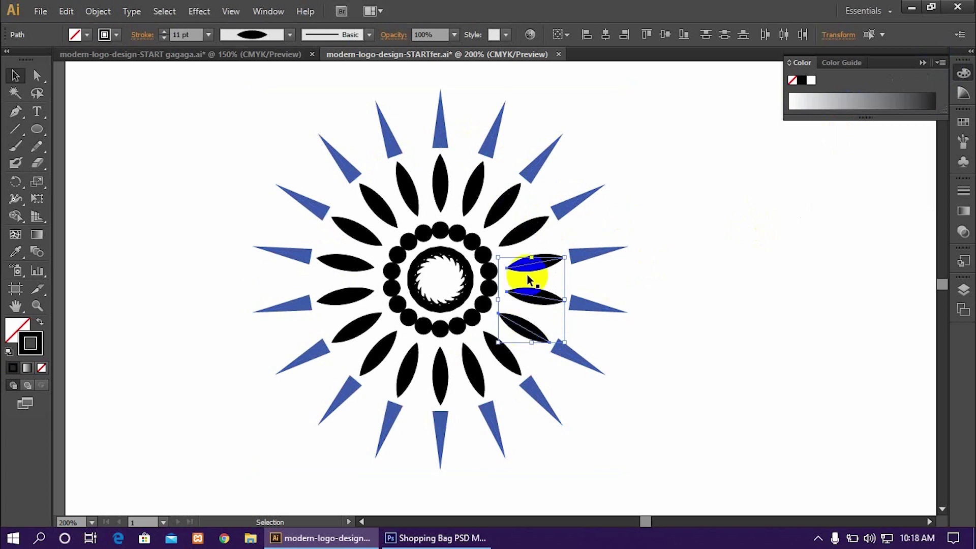
pyautogui.keyDown('shift'); pyautogui.click(460, 173); pyautogui.keyUp('shift')
pyautogui.keyDown('shift'); pyautogui.click(516, 211); pyautogui.keyUp('shift')
pyautogui.keyDown('shift'); pyautogui.click(532, 229); pyautogui.keyUp('shift')
pyautogui.keyDown('shift'); pyautogui.click(502, 350); pyautogui.keyUp('shift')
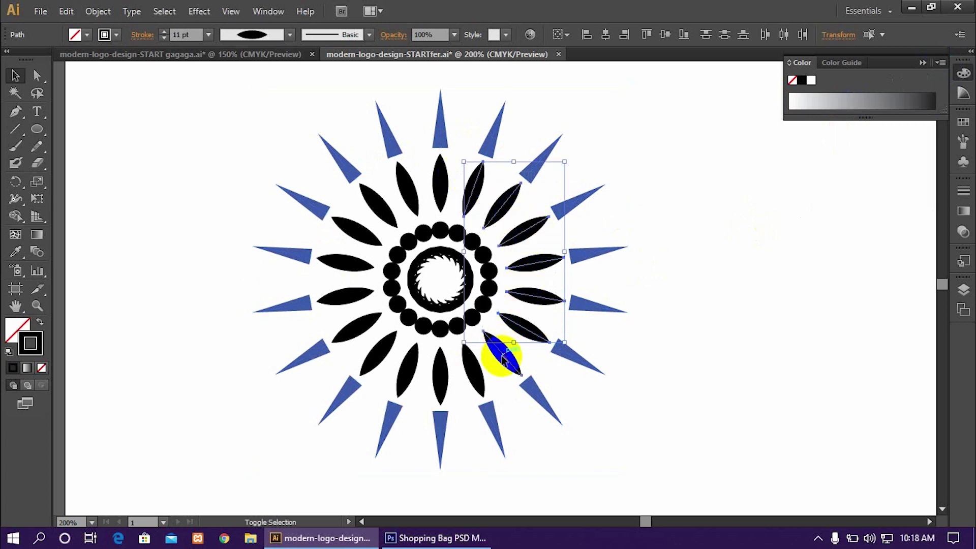
pyautogui.keyDown('shift'); pyautogui.click(467, 376); pyautogui.keyUp('shift')
pyautogui.keyDown('shift'); pyautogui.click(438, 377); pyautogui.keyUp('shift')
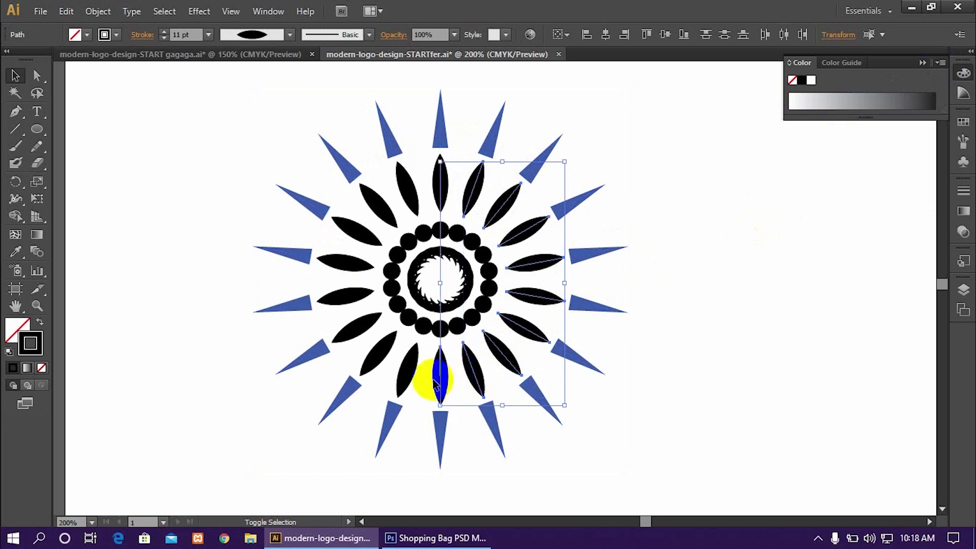
pyautogui.keyDown('shift'); pyautogui.click(407, 370); pyautogui.keyUp('shift')
pyautogui.keyDown('shift'); pyautogui.click(381, 357); pyautogui.keyUp('shift')
pyautogui.keyDown('shift'); pyautogui.click(356, 327); pyautogui.keyUp('shift')
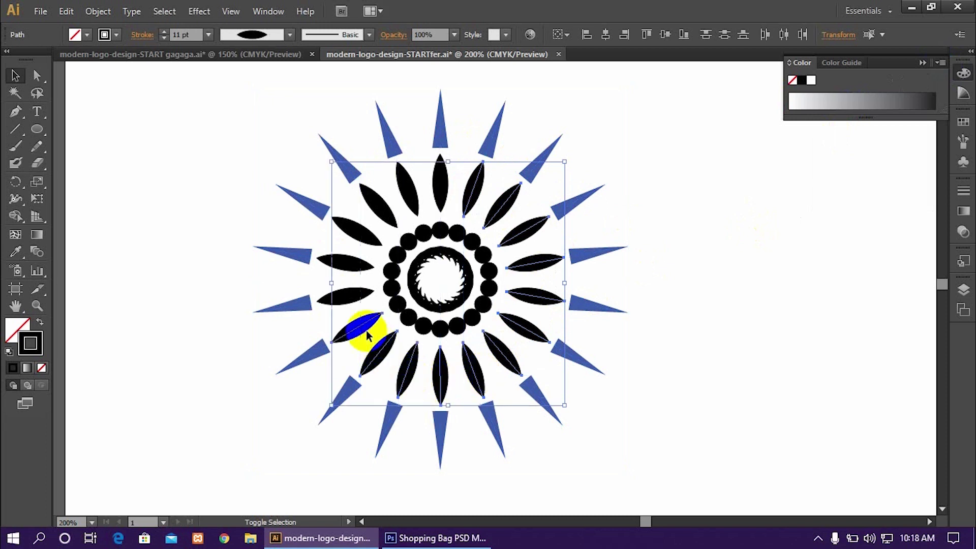
pyautogui.keyDown('shift'); pyautogui.click(349, 295); pyautogui.keyUp('shift')
pyautogui.keyDown('shift'); pyautogui.click(356, 274); pyautogui.keyUp('shift')
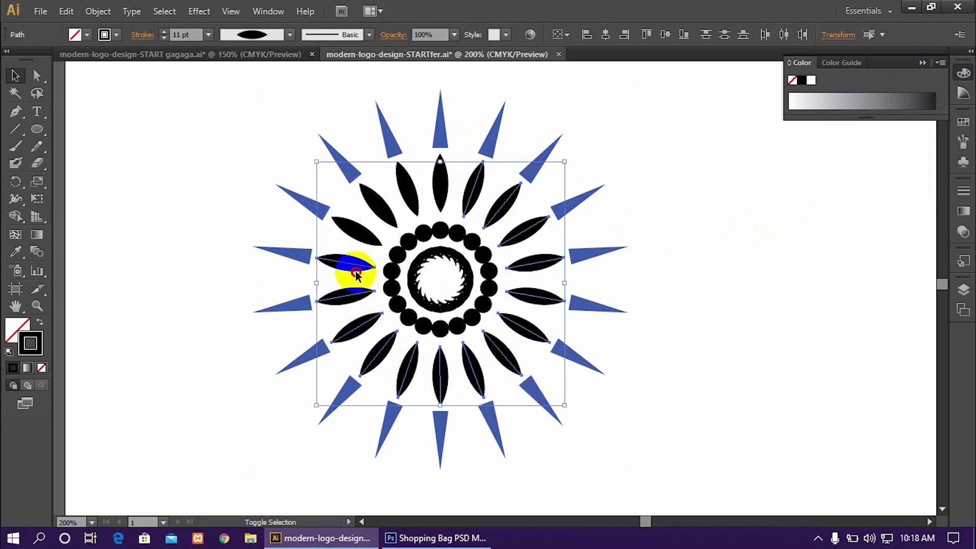
pyautogui.keyDown('shift'); pyautogui.click(360, 239); pyautogui.keyUp('shift')
pyautogui.keyDown('shift'); pyautogui.click(373, 204); pyautogui.keyUp('shift')
pyautogui.keyDown('shift'); pyautogui.click(403, 191); pyautogui.keyUp('shift')
pyautogui.keyDown('shift'); pyautogui.click(444, 190); pyautogui.keyUp('shift')
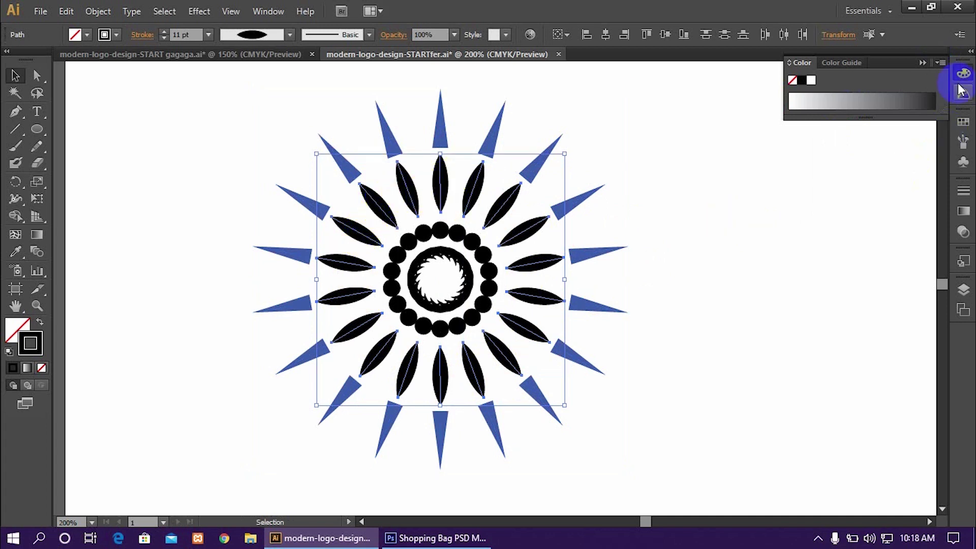
# Step: Colour the selected petals cyan 00D1E9 in the RGB Color panel
pyautogui.click(942, 63)
pyautogui.click(859, 103)
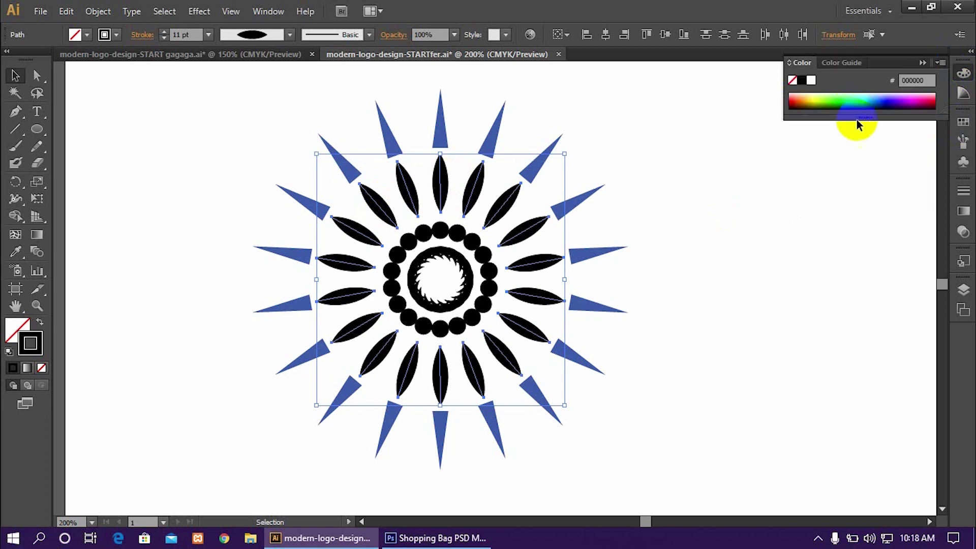
pyautogui.click(869, 96)
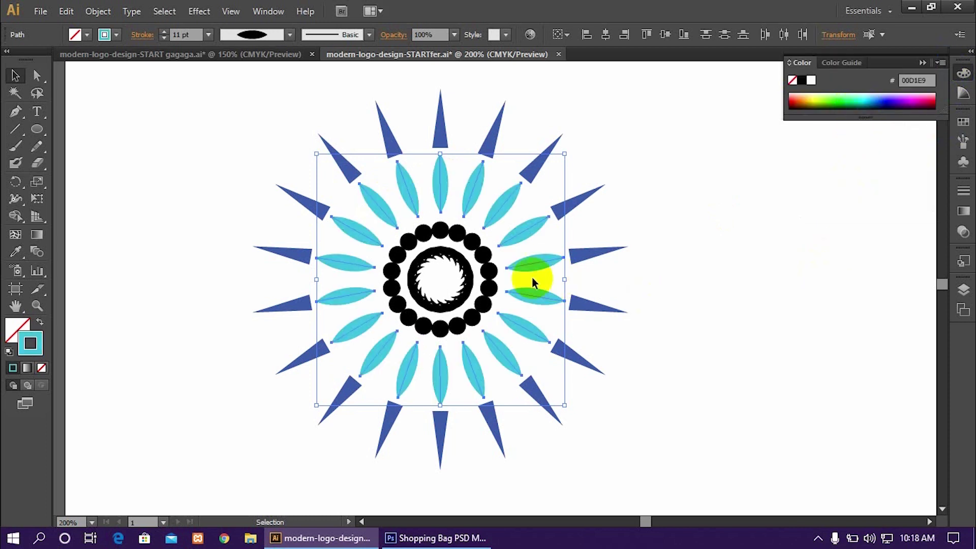
pyautogui.moveTo(440, 258); pyautogui.dragTo(535, 433)
pyautogui.scroll(4, 447, 262)
# Step: Select the inner serrated ring and give it a pinkish red in RGB mode
pyautogui.click(16, 75)
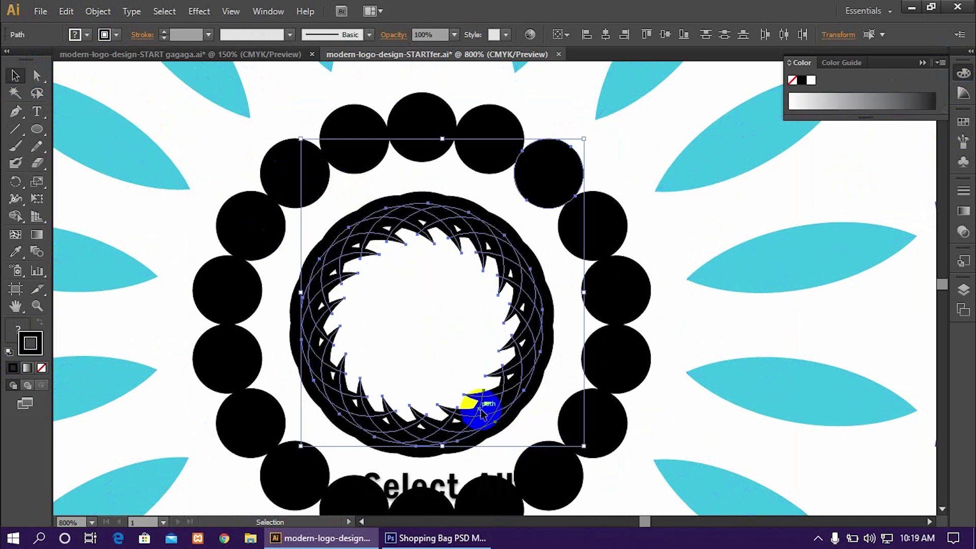
pyautogui.scroll(-3, 473, 323)
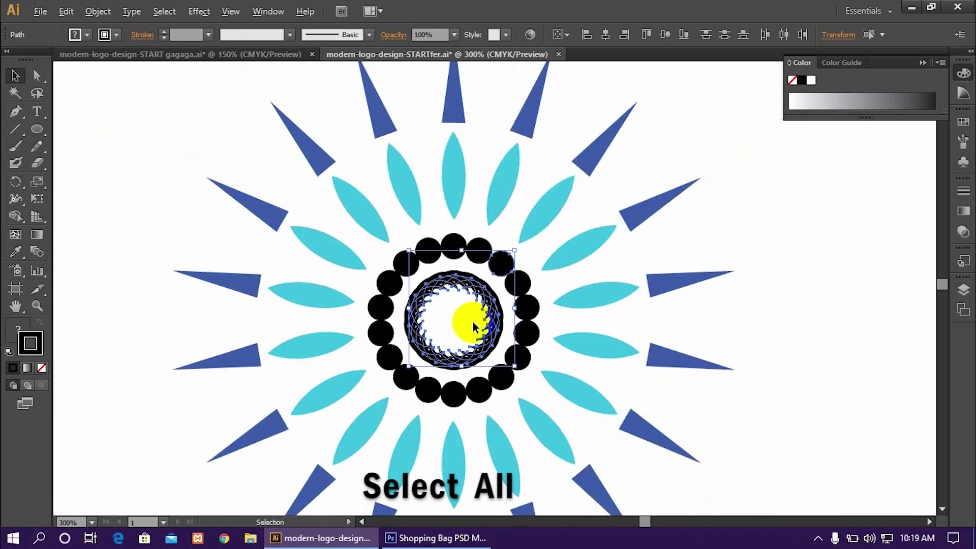
pyautogui.click(942, 63)
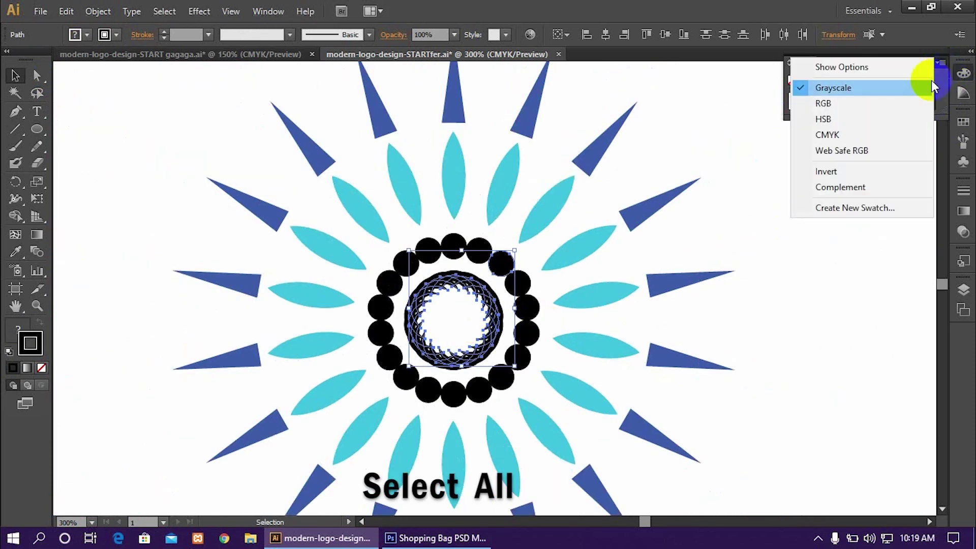
pyautogui.click(894, 103)
pyautogui.click(931, 95)
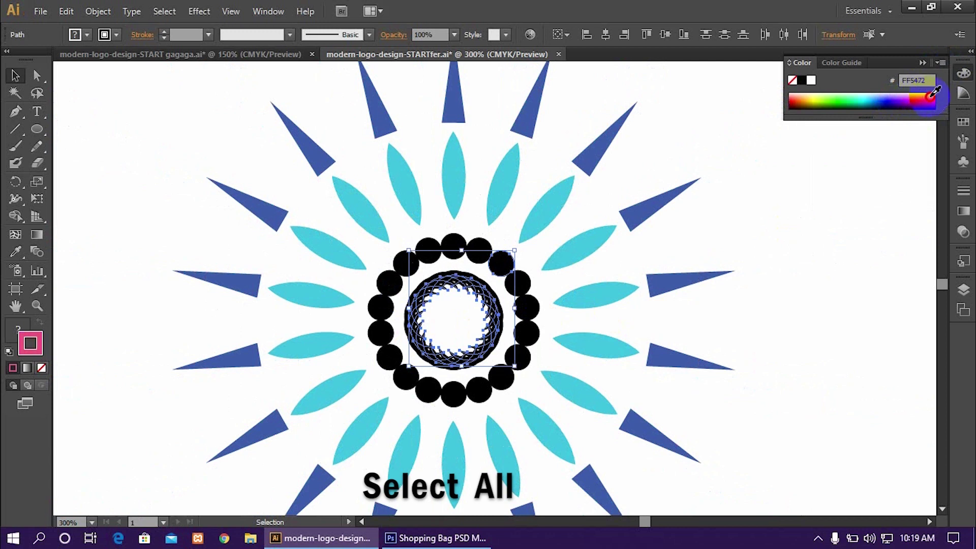
# Step: Set the ring's stroke to red FF0D2A in the Color Picker
pyautogui.click(32, 353)
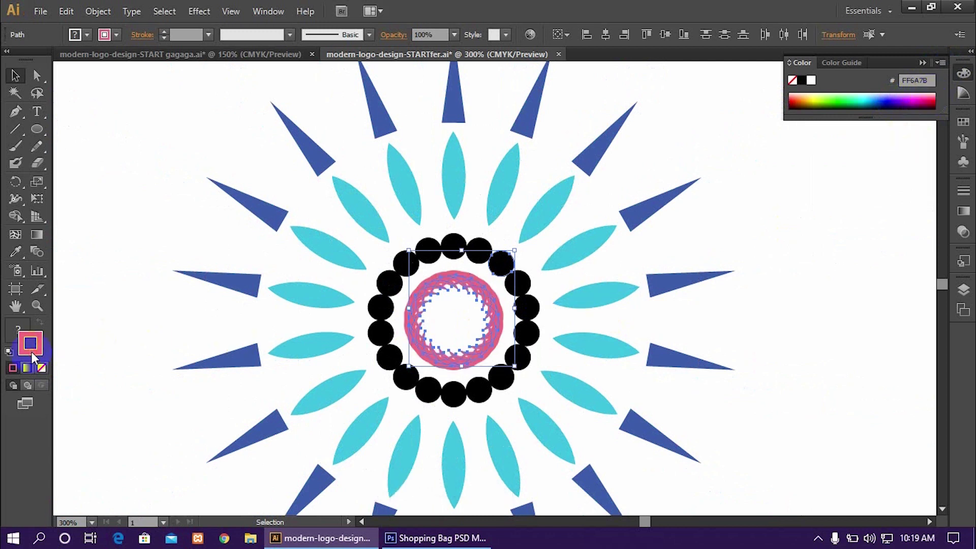
pyautogui.doubleClick(31, 351)
pyautogui.click(737, 208)
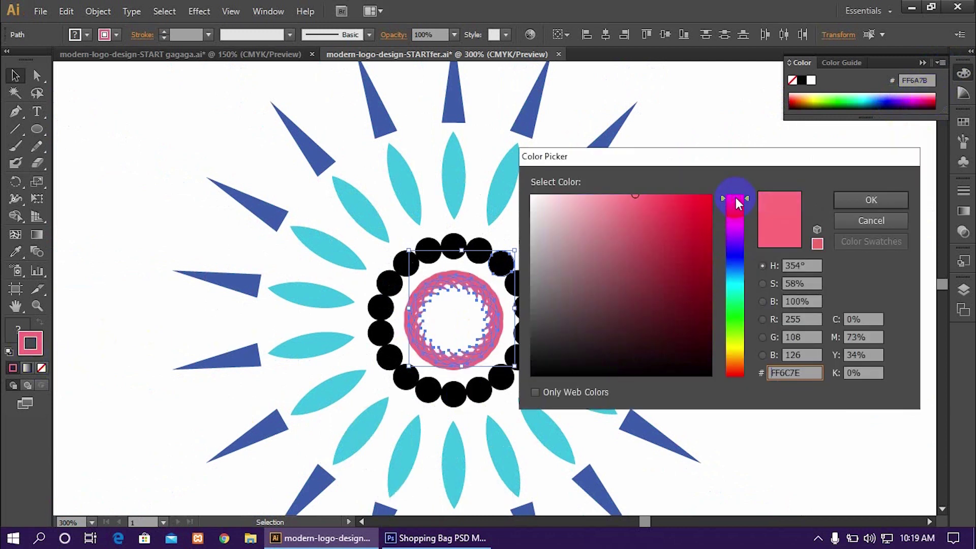
pyautogui.click(705, 194)
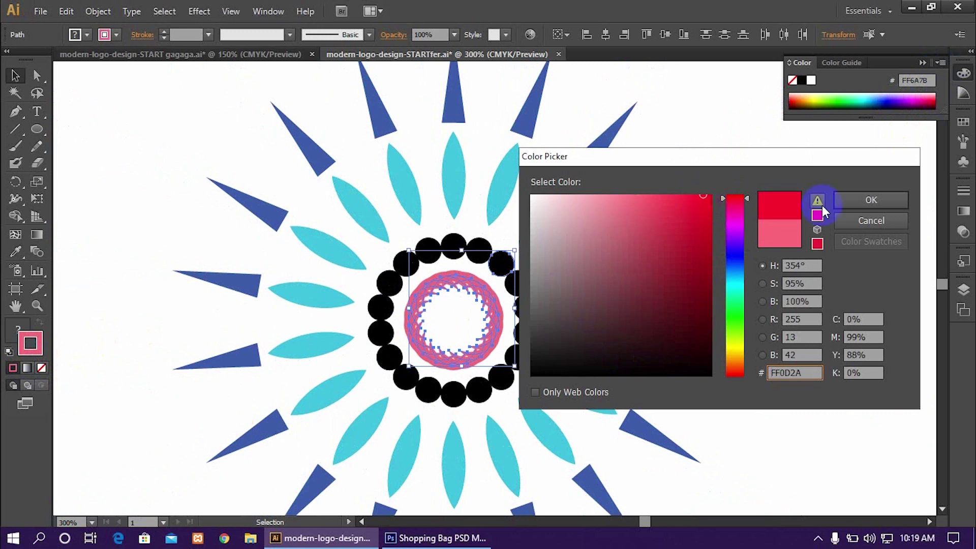
pyautogui.click(850, 199)
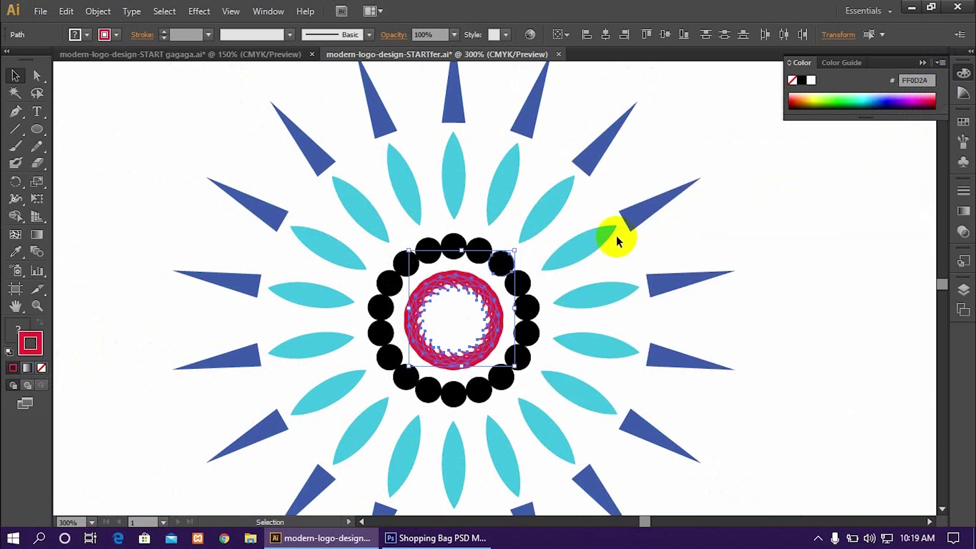
pyautogui.hotkey('ctrl', '-')
pyautogui.hotkey('ctrl', '-')
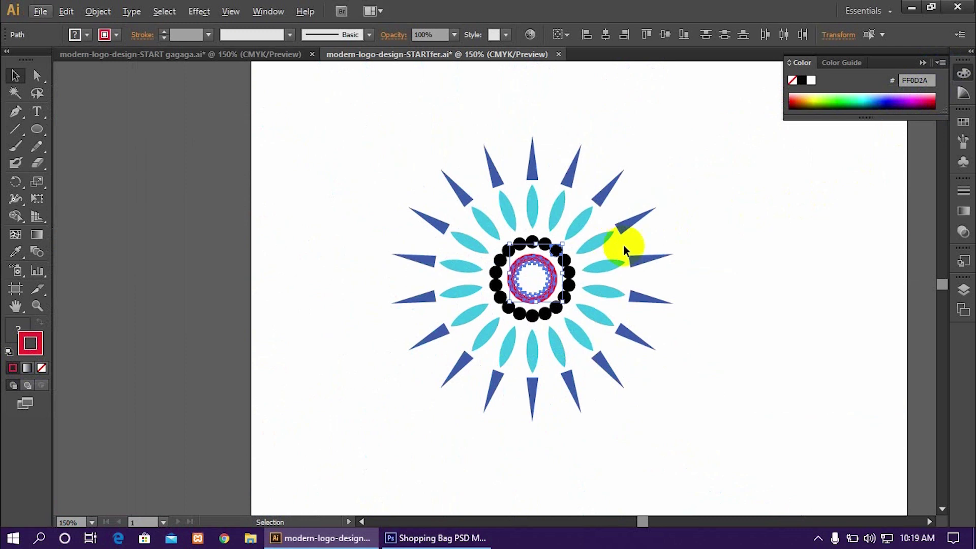
pyautogui.moveTo(669, 279); pyautogui.dragTo(619, 307)
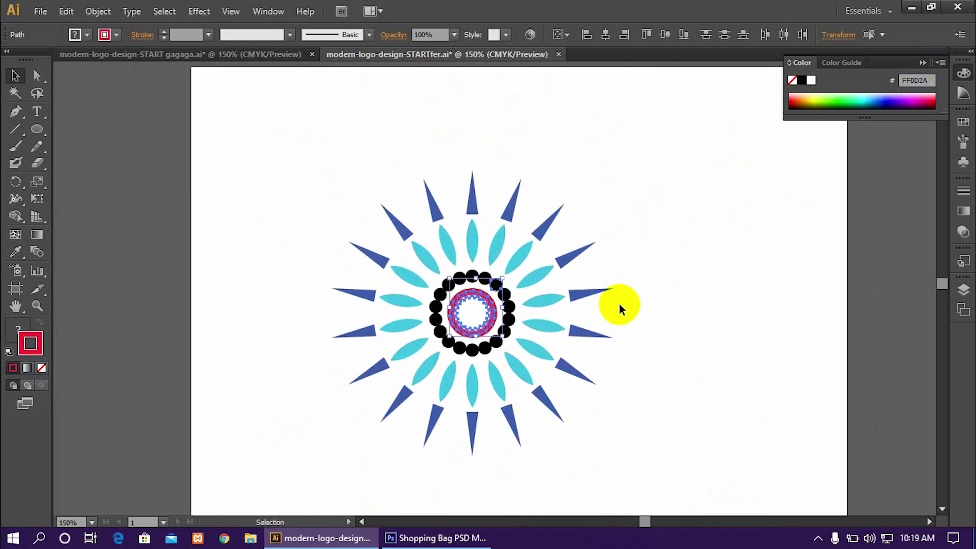
pyautogui.click(321, 189)
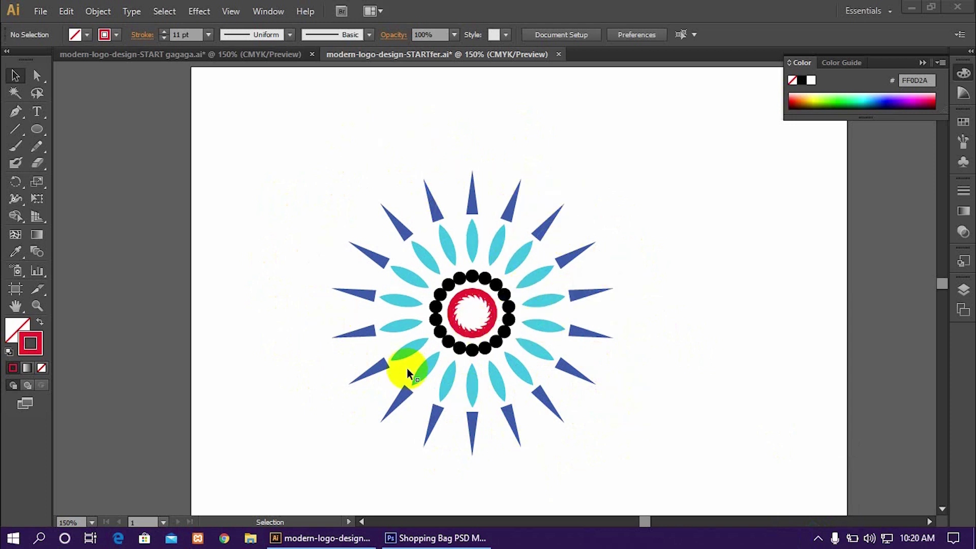
# Step: Switch to the four-logo document, deselect everything and zoom out
pyautogui.click(245, 55)
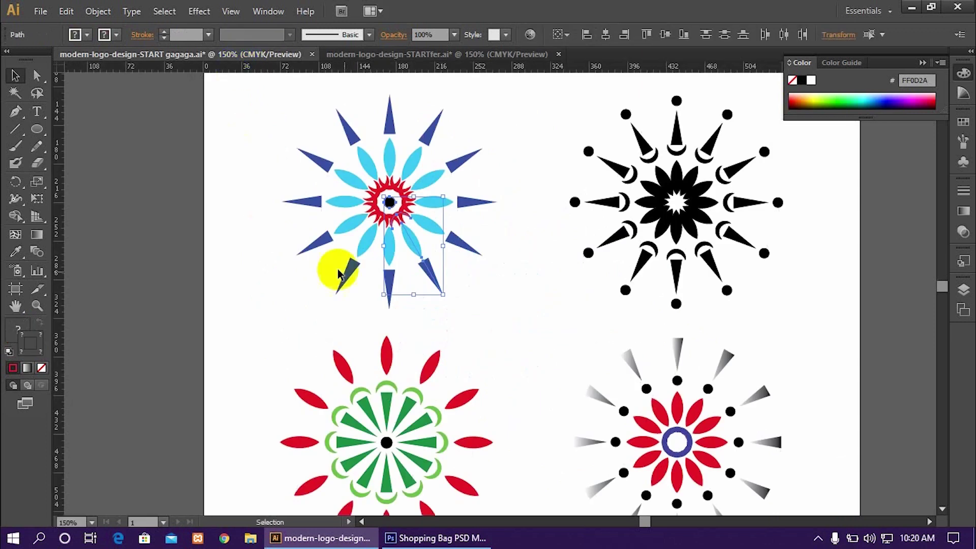
pyautogui.click(558, 327)
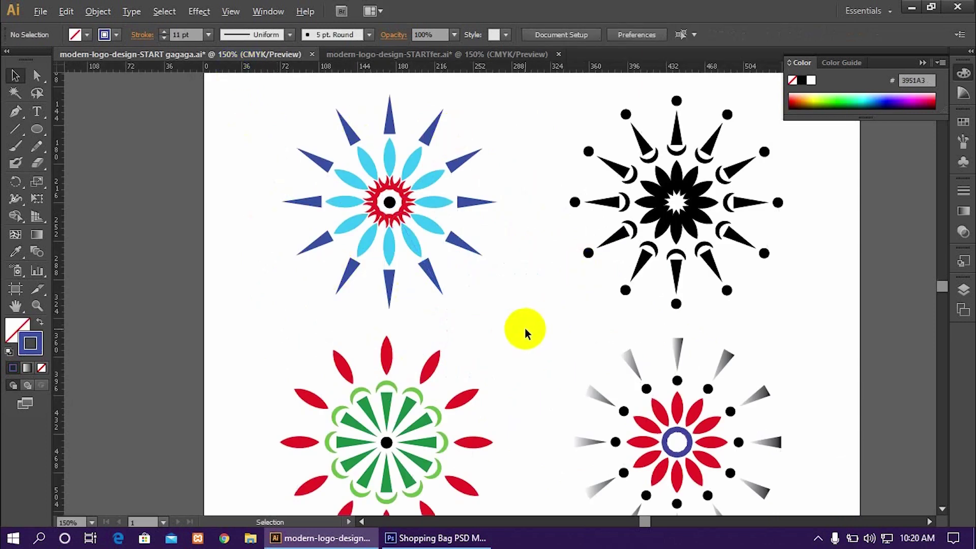
pyautogui.hotkey('ctrl', '-')
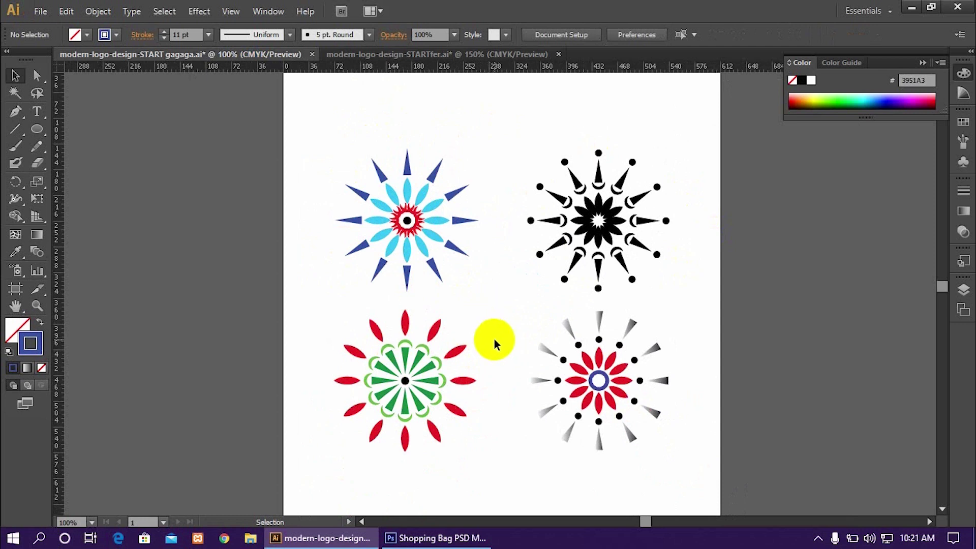
pyautogui.scroll(2, 585, 415)
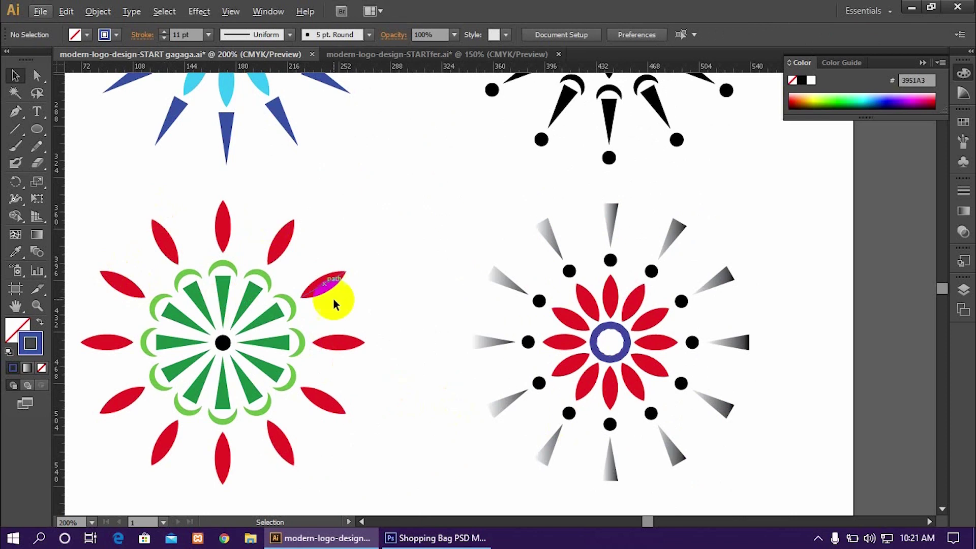
# Step: Pan and zoom the four-logo document until all four sunburst variations are in view
pyautogui.press('space')
pyautogui.moveTo(392, 173); pyautogui.dragTo(447, 394)
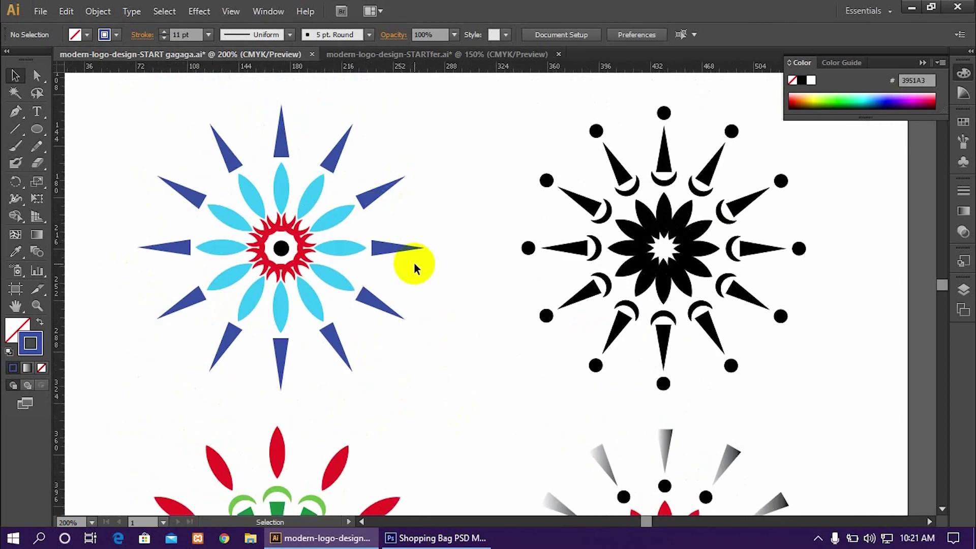
pyautogui.click(403, 55)
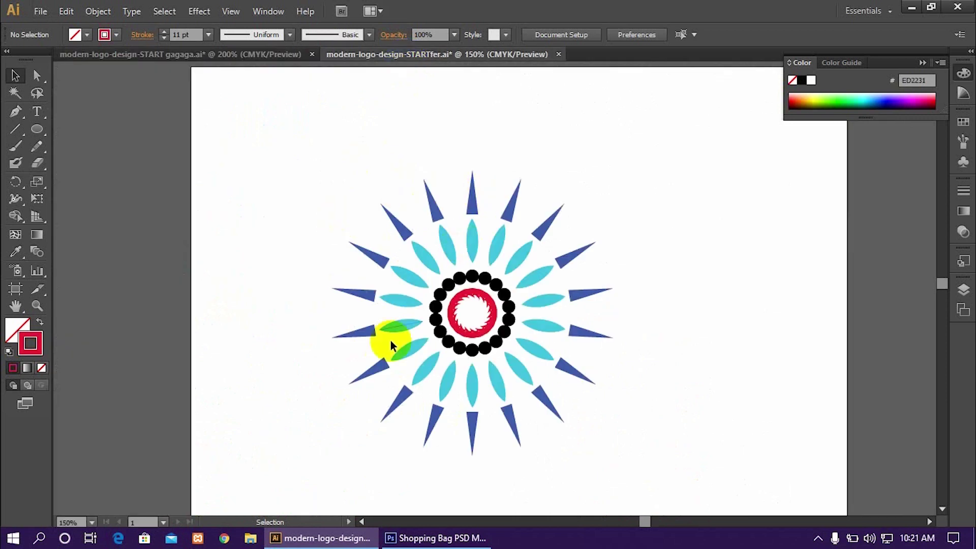
pyautogui.click(269, 54)
pyautogui.moveTo(539, 296); pyautogui.dragTo(446, 348)
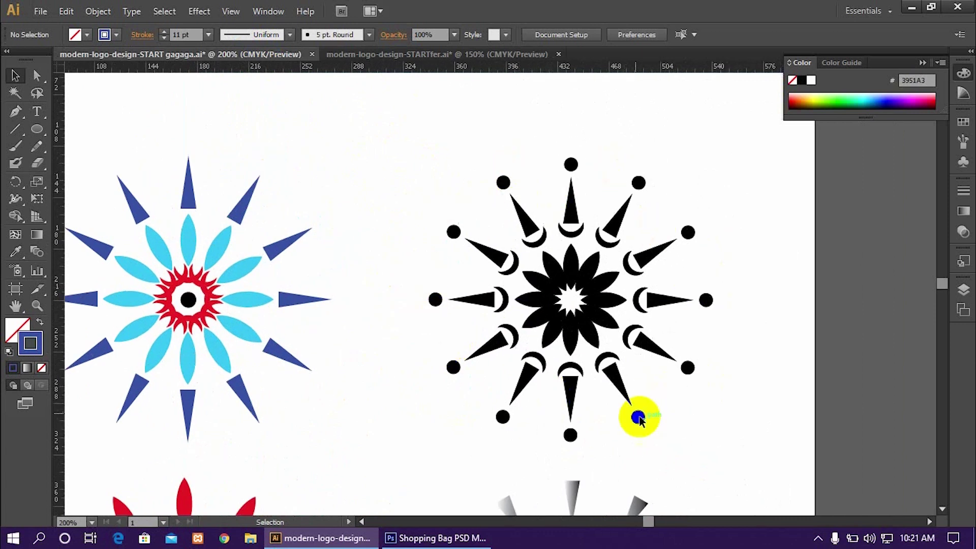
pyautogui.scroll(-2, 643, 333)
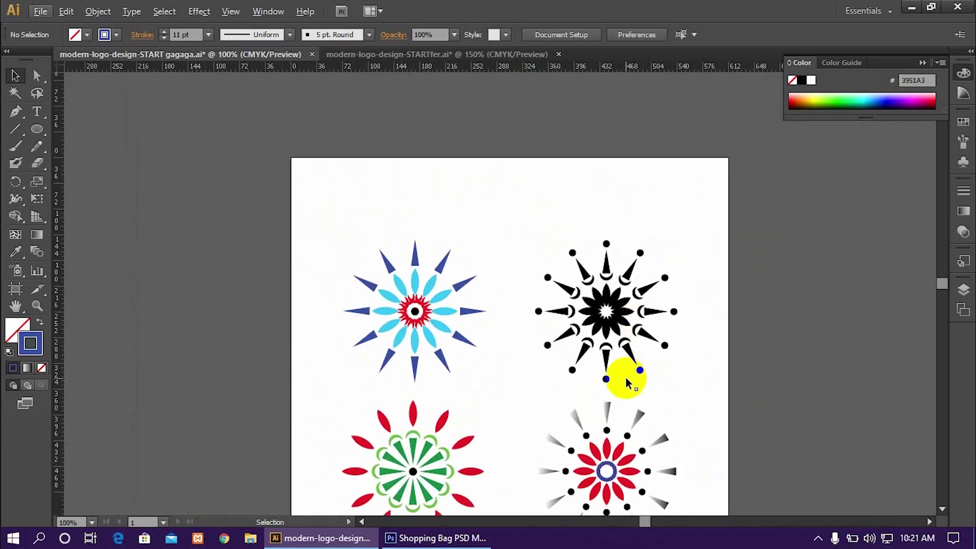
pyautogui.moveTo(552, 384); pyautogui.dragTo(544, 318)
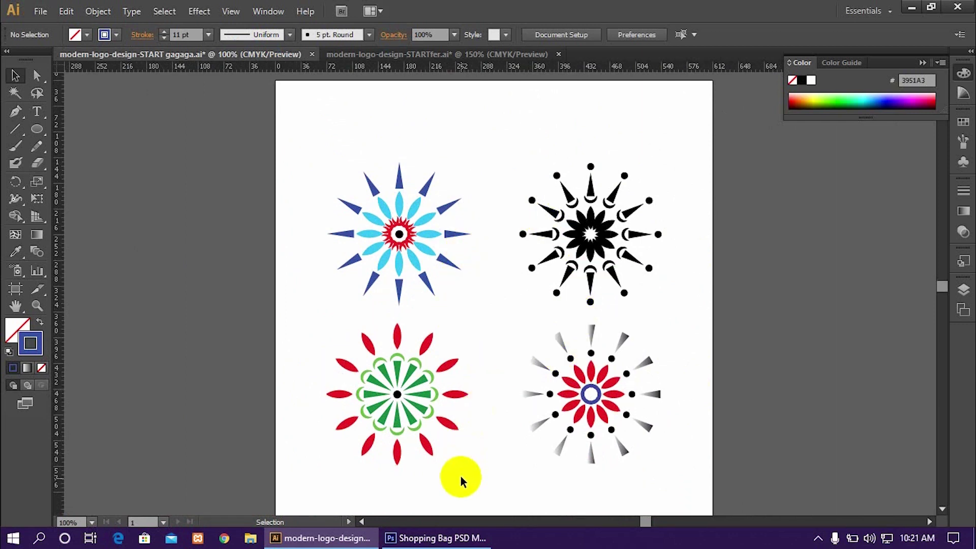
# Step: Bring the Photoshop Shopping Bag PSD MockUp with the Harmony SPA logo to the front
pyautogui.click(444, 537)
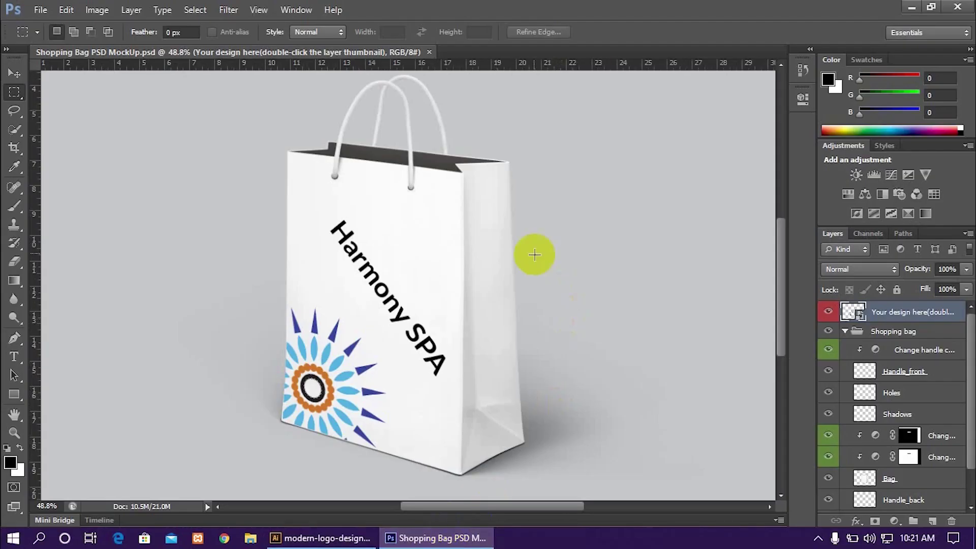